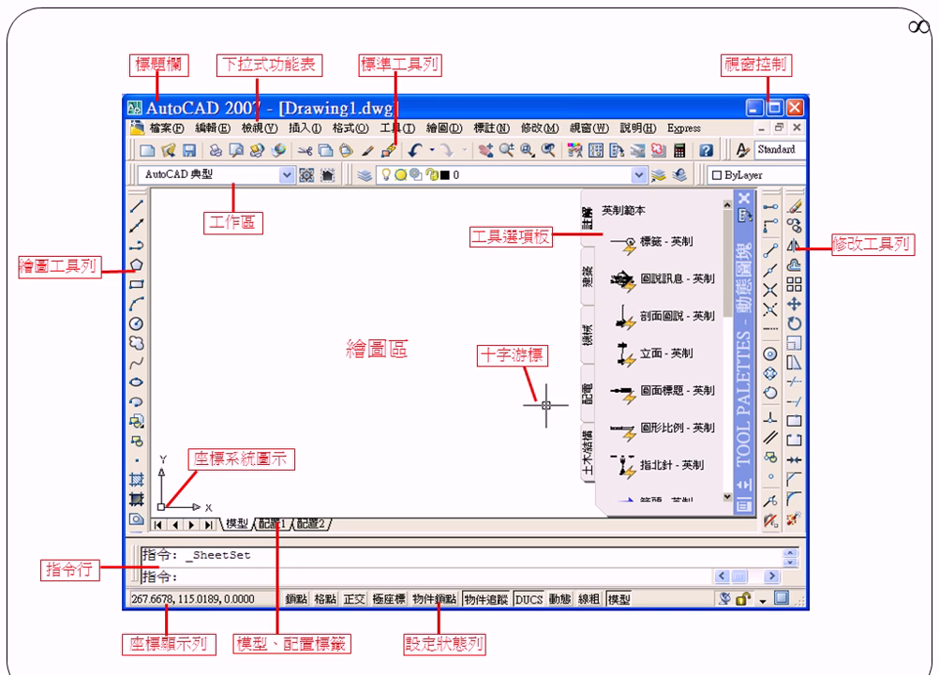
Step: Bring up the Windows Start menu over the annotated AutoCAD 2007 interface slide
{"action": "key", "text": "super"}
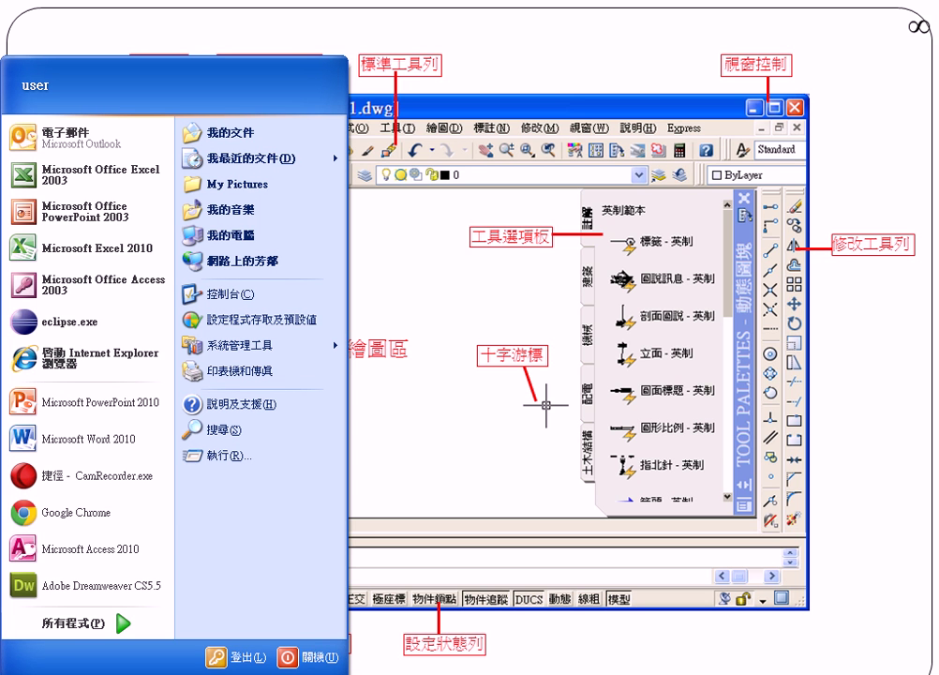
Step: Open D:\CAD2012 in Explorer and launch the CAD2012.vmc virtual machine
{"action": "left_click", "coordinate": [309, 665]}
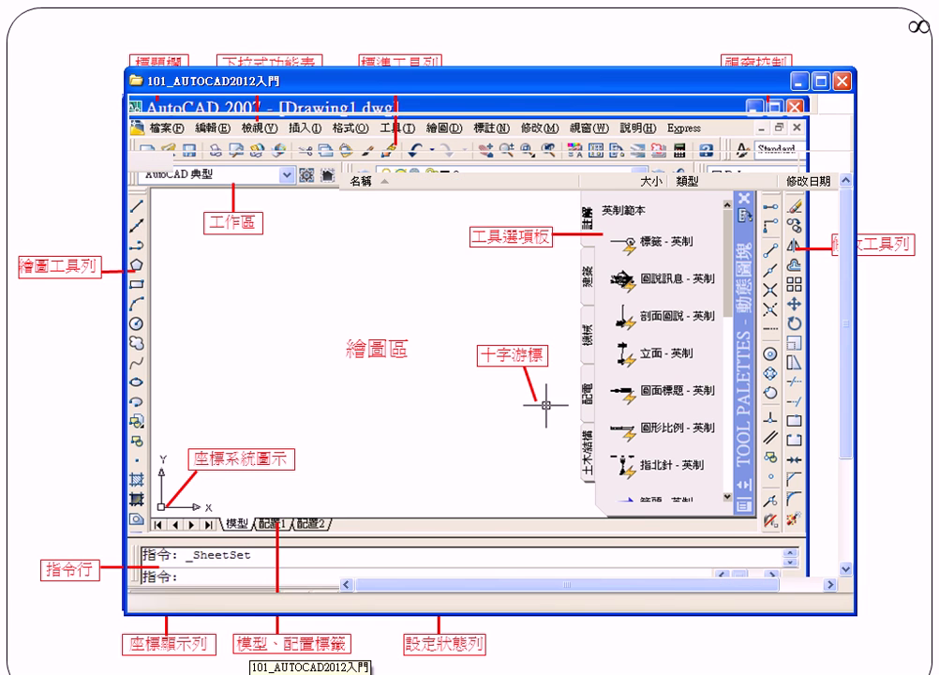
{"action": "left_click", "coordinate": [788, 162]}
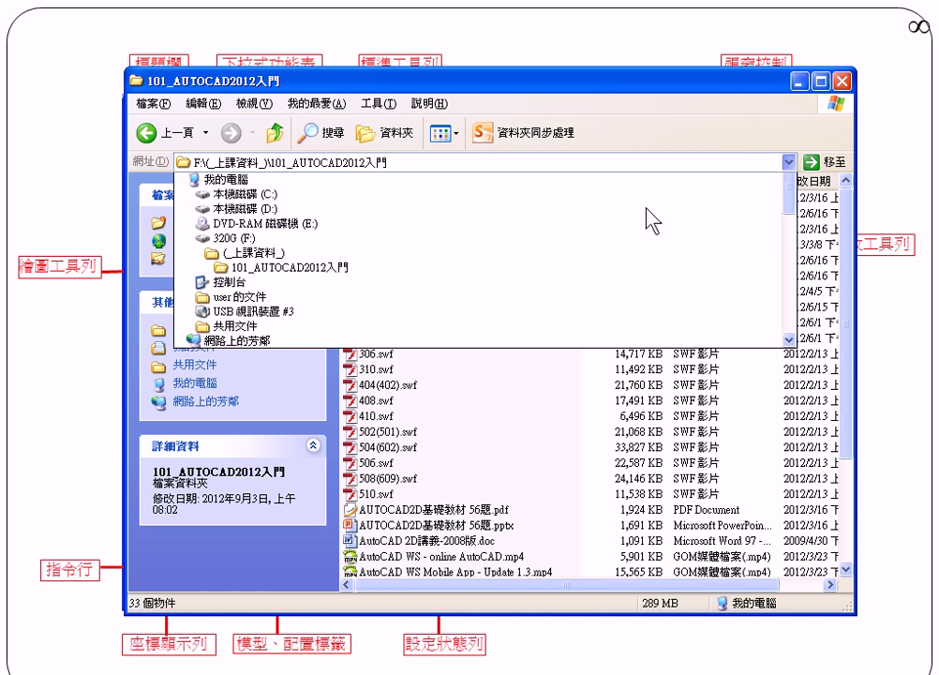
{"action": "left_click", "coordinate": [361, 257]}
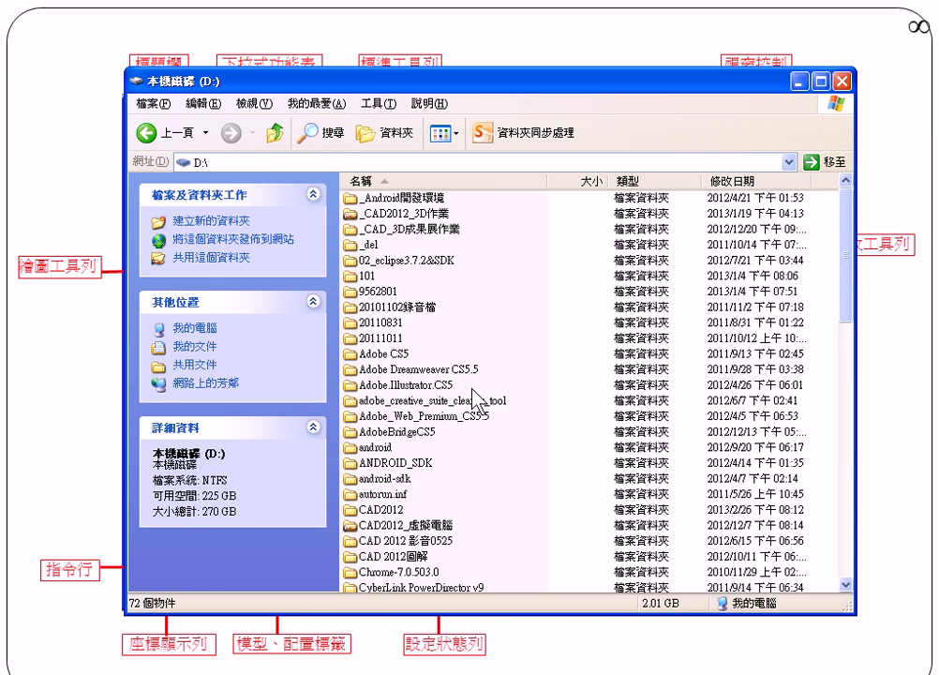
{"action": "double_click", "coordinate": [370, 511]}
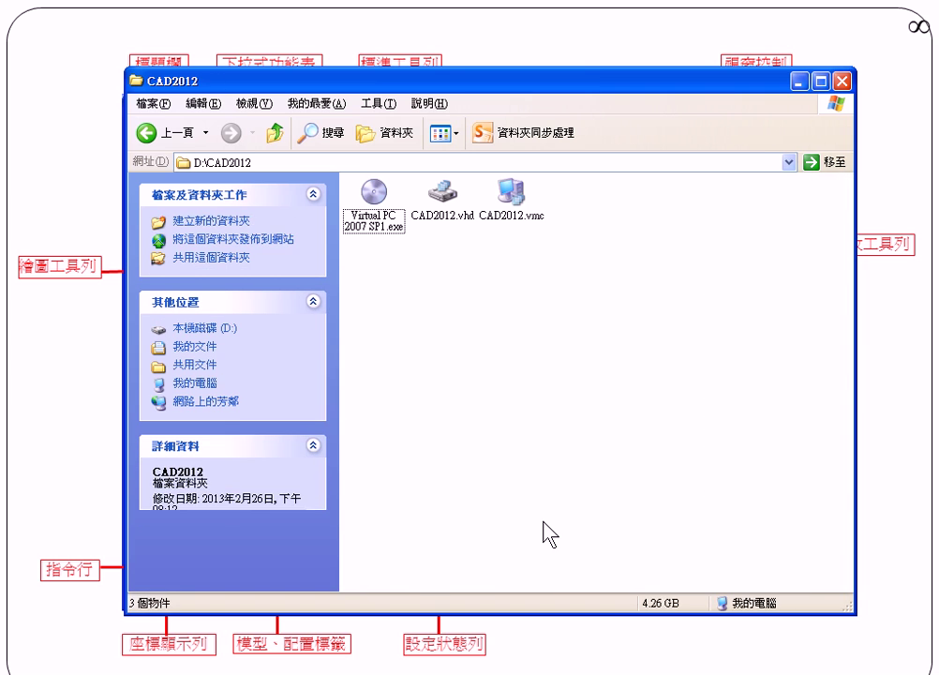
{"action": "double_click", "coordinate": [511, 190]}
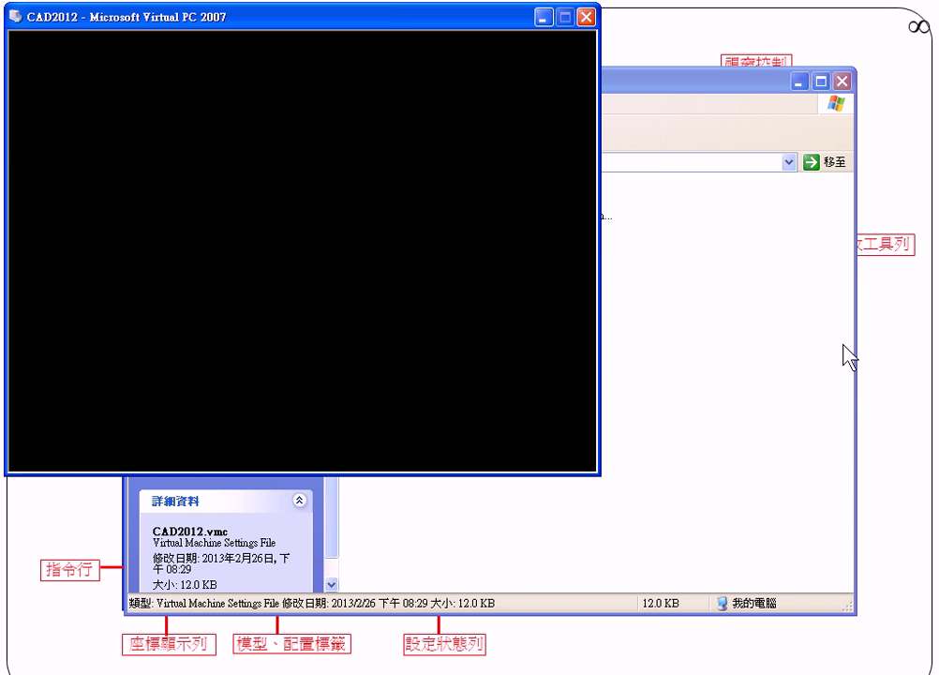
Step: Underline the workspace setting on the AutoCAD slide, then switch to the CAD2012 virtual machine
{"action": "left_click", "coordinate": [916, 362]}
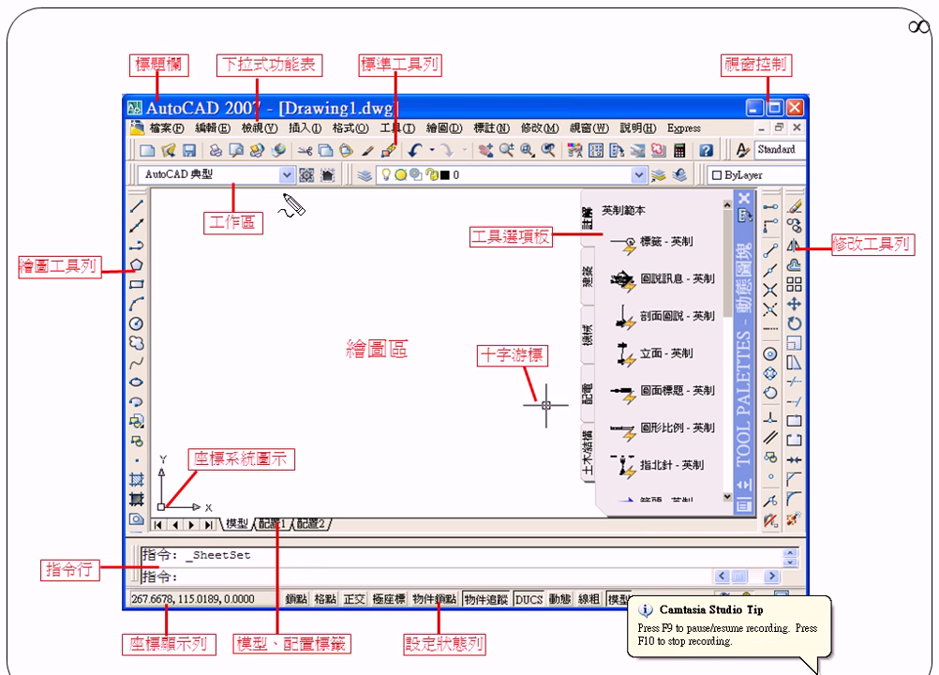
{"action": "mouse_move", "coordinate": [291, 193]}
{"action": "left_mouse_down"}
{"action": "mouse_move", "coordinate": [140, 194]}
{"action": "mouse_move", "coordinate": [191, 184]}
{"action": "left_mouse_up"}
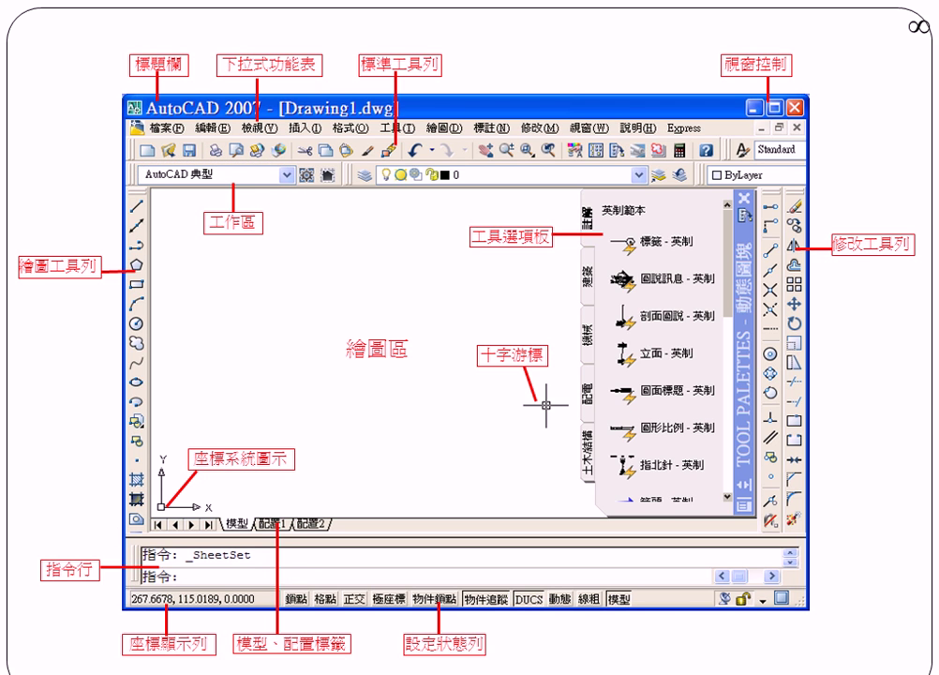
{"action": "key", "text": "alt+Tab"}
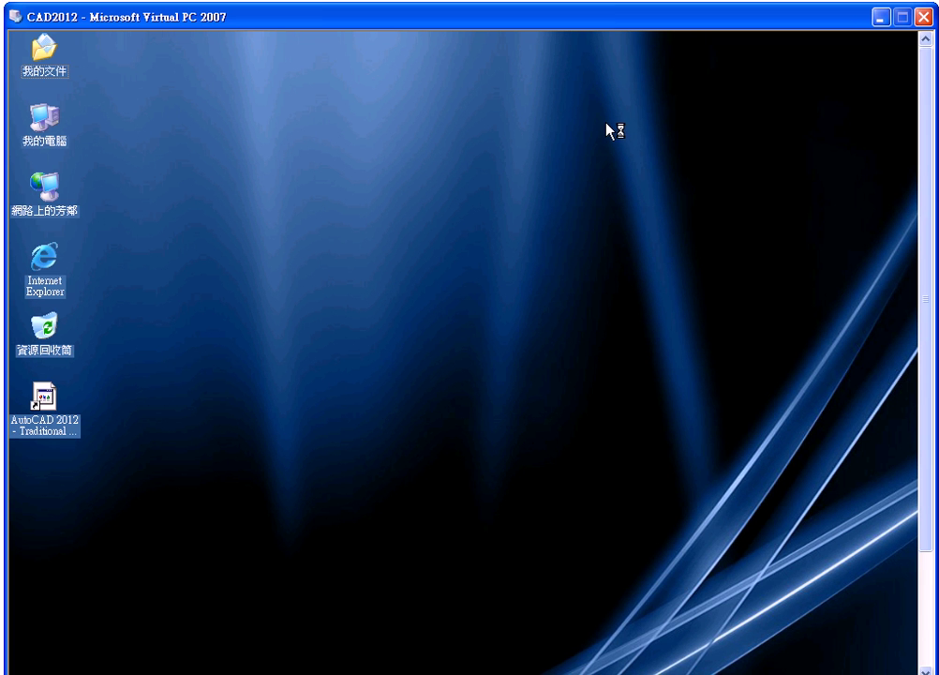
{"action": "left_click_drag", "start_coordinate": [535, 33], "coordinate": [527, 25]}
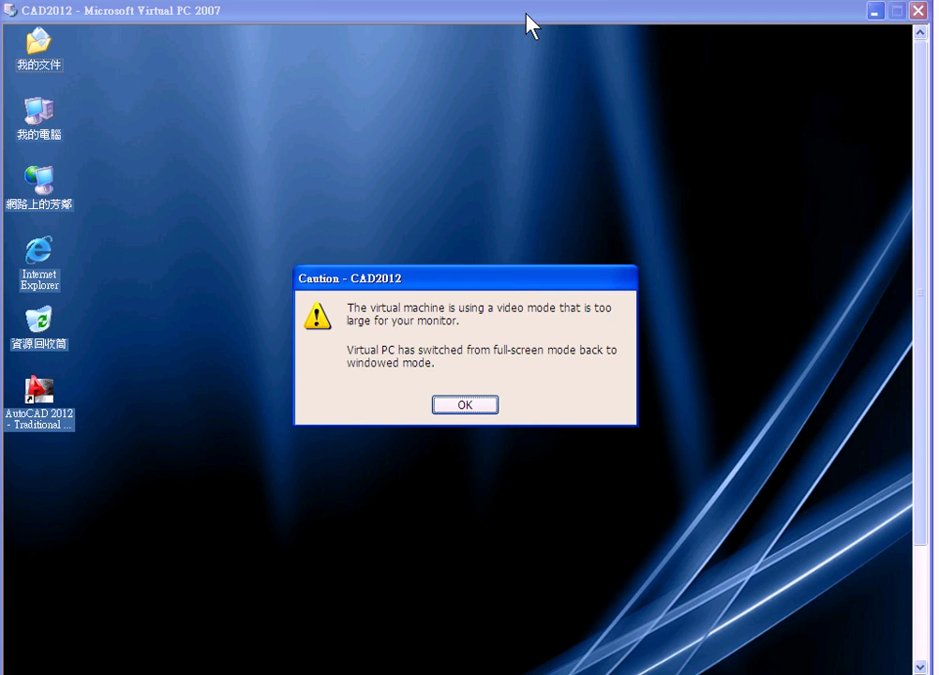
{"action": "left_click", "coordinate": [477, 404]}
{"action": "left_click", "coordinate": [473, 406]}
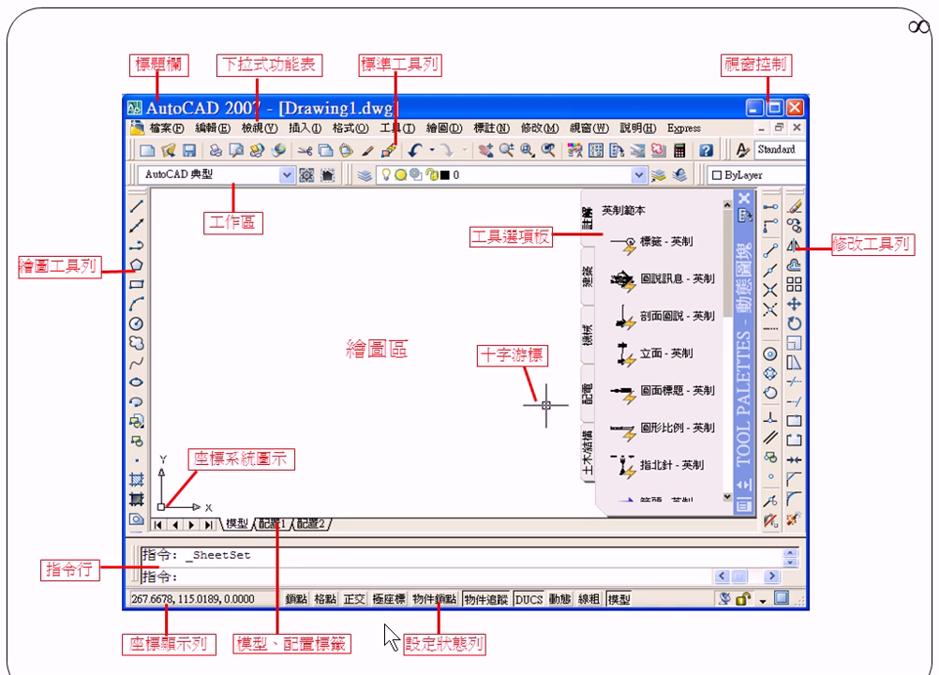
{"action": "key", "text": "alt+Tab"}
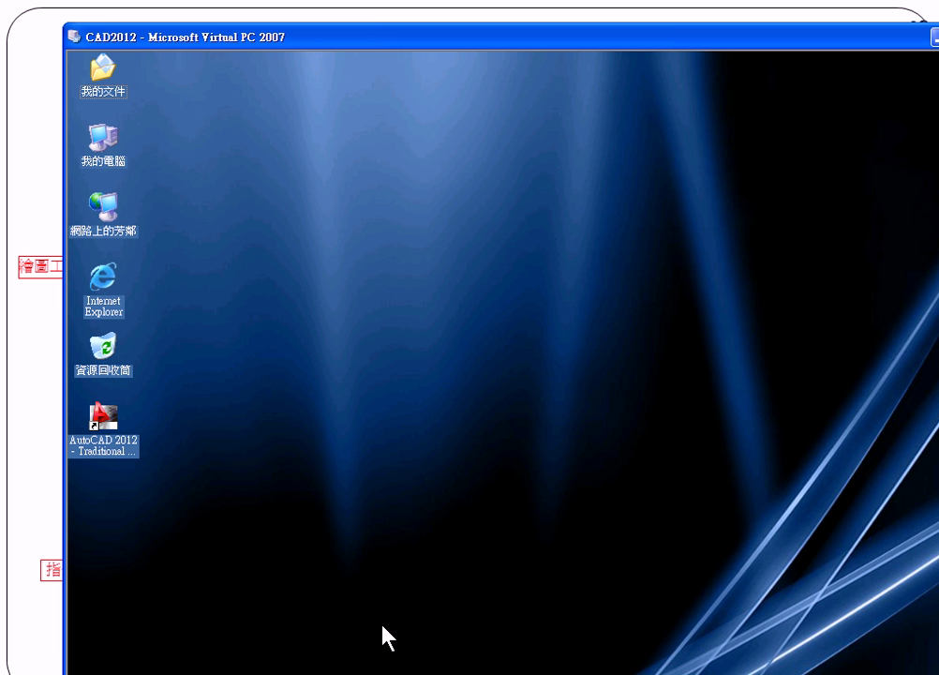
Step: Move and resize the Virtual PC window on the screen
{"action": "left_click_drag", "start_coordinate": [75, 37], "coordinate": [231, 152]}
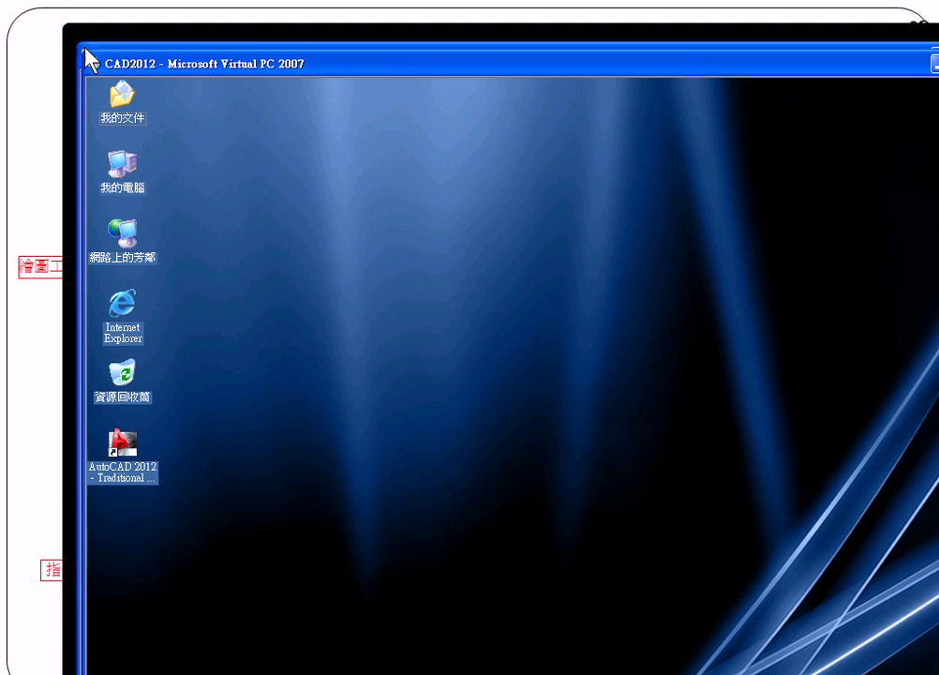
{"action": "left_click_drag", "start_coordinate": [314, 165], "coordinate": [131, 43]}
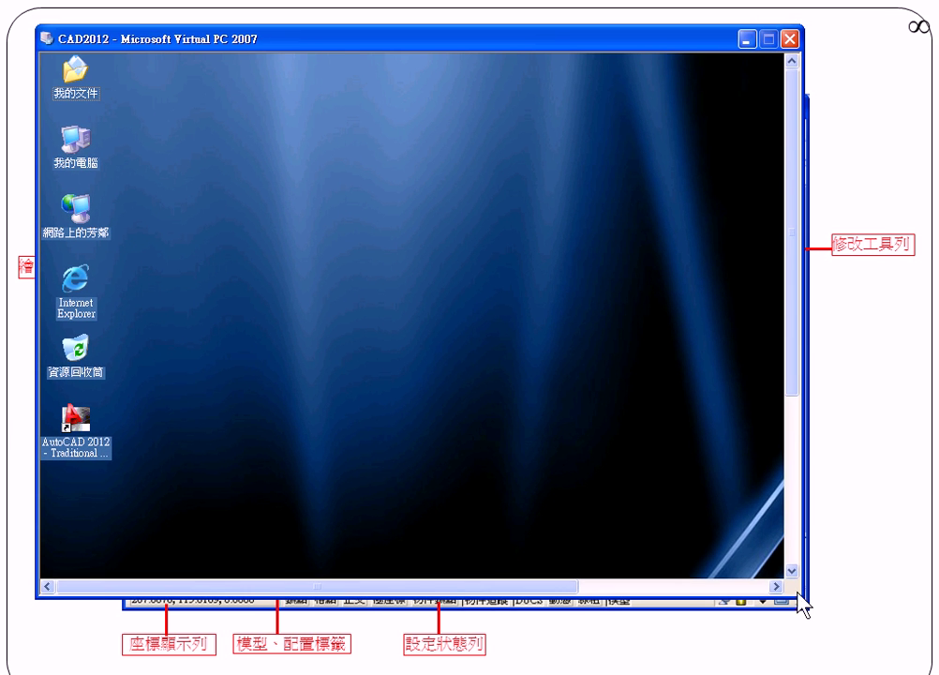
{"action": "left_click_drag", "start_coordinate": [799, 593], "coordinate": [881, 656]}
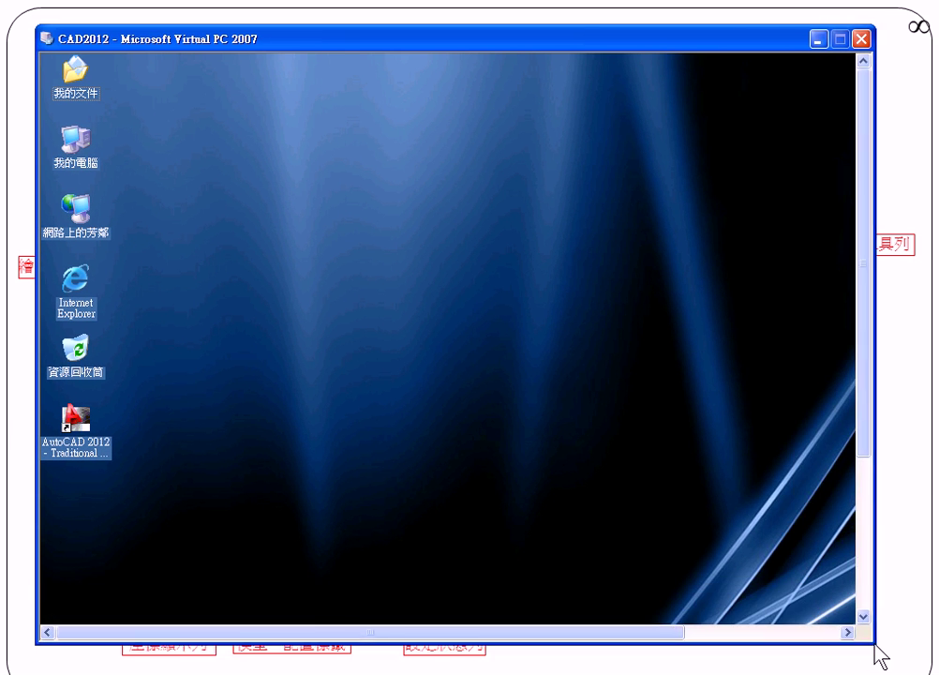
{"action": "left_click_drag", "start_coordinate": [874, 473], "coordinate": [872, 622]}
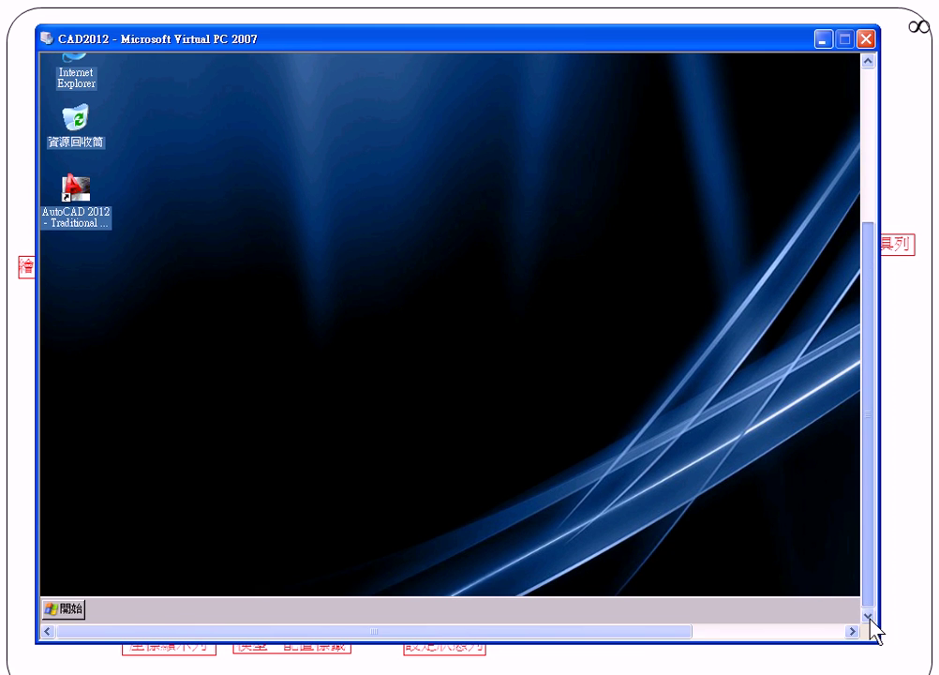
{"action": "left_click_drag", "start_coordinate": [707, 646], "coordinate": [792, 644]}
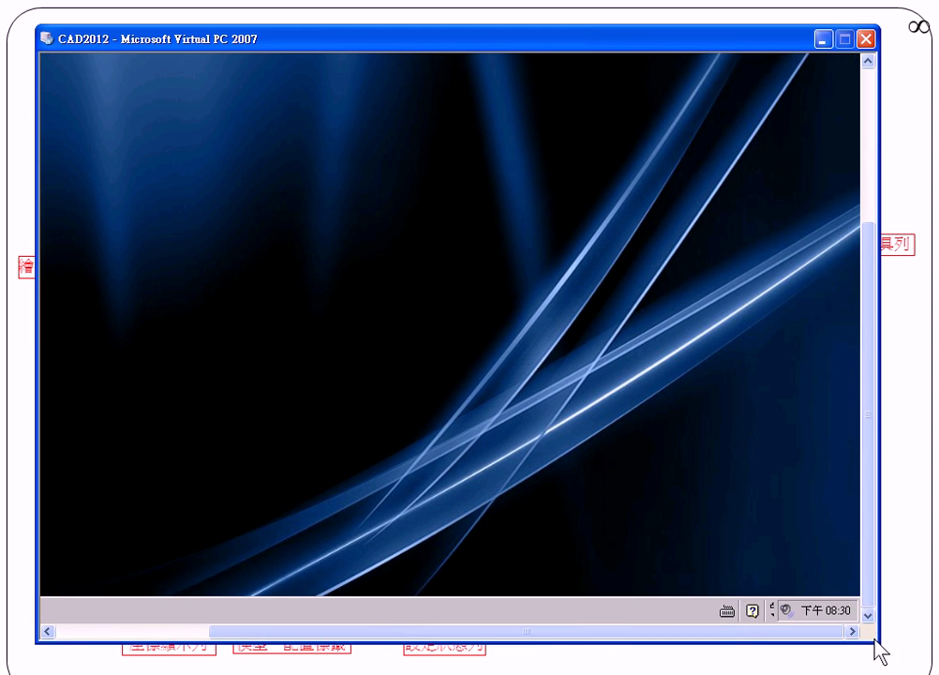
{"action": "mouse_move", "coordinate": [878, 643]}
{"action": "left_mouse_down"}
{"action": "mouse_move", "coordinate": [709, 540]}
{"action": "mouse_move", "coordinate": [913, 665]}
{"action": "mouse_move", "coordinate": [817, 643]}
{"action": "mouse_move", "coordinate": [794, 619]}
{"action": "left_mouse_up"}
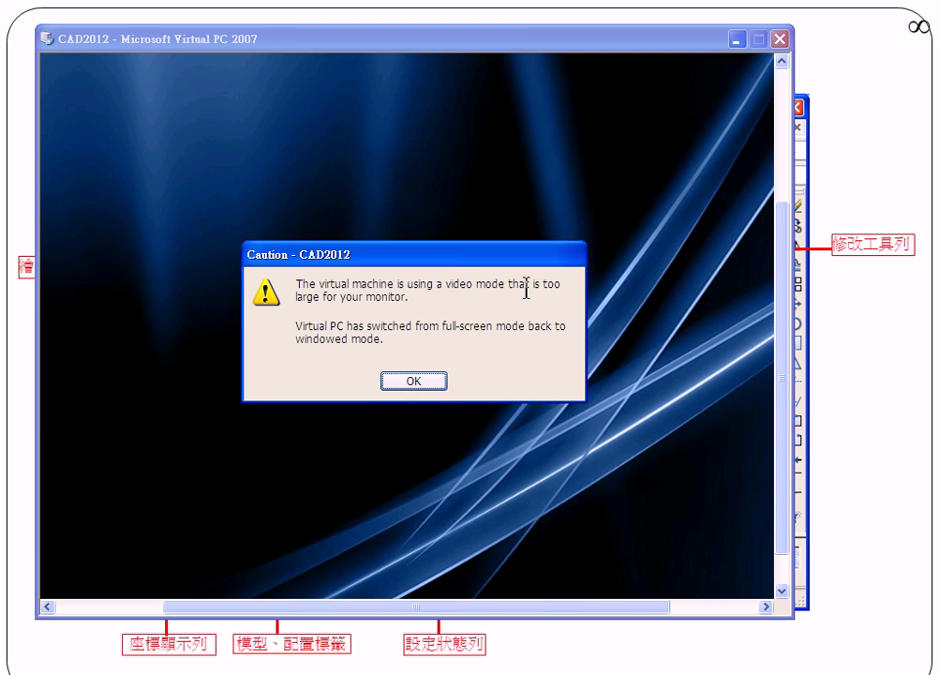
Step: Dismiss the video-mode warning, enlarge the VM window to fill the screen, and select the AutoCAD 2012 shortcut
{"action": "left_click", "coordinate": [422, 383]}
{"action": "left_click", "coordinate": [412, 382]}
{"action": "left_click_drag", "start_coordinate": [795, 620], "coordinate": [932, 671]}
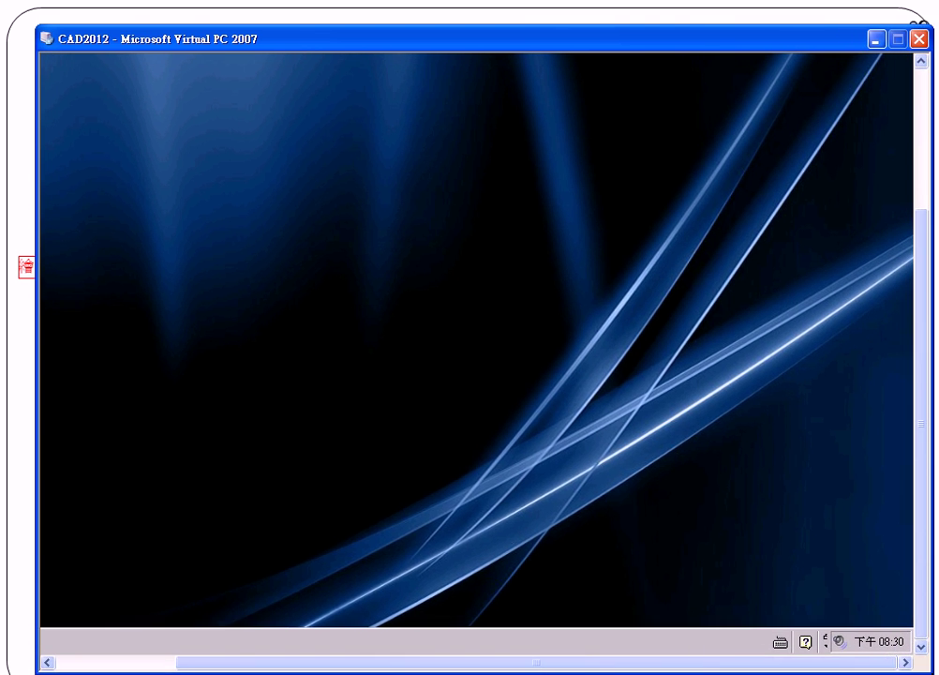
{"action": "left_click_drag", "start_coordinate": [363, 63], "coordinate": [328, 45]}
{"action": "left_click_drag", "start_coordinate": [432, 645], "coordinate": [214, 653]}
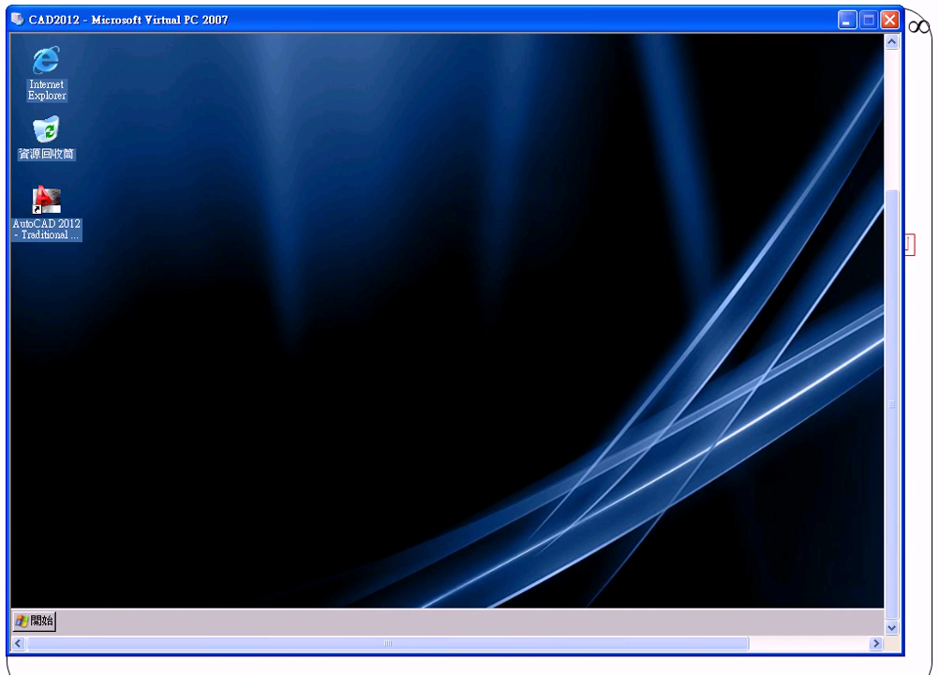
{"action": "left_click_drag", "start_coordinate": [902, 664], "coordinate": [931, 667]}
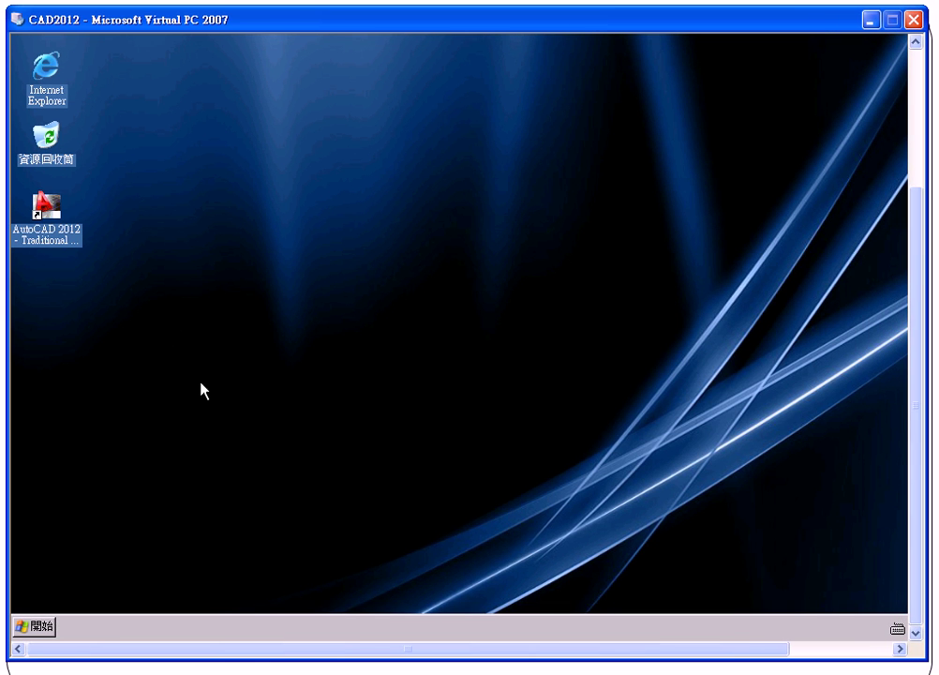
{"action": "left_click", "coordinate": [47, 216]}
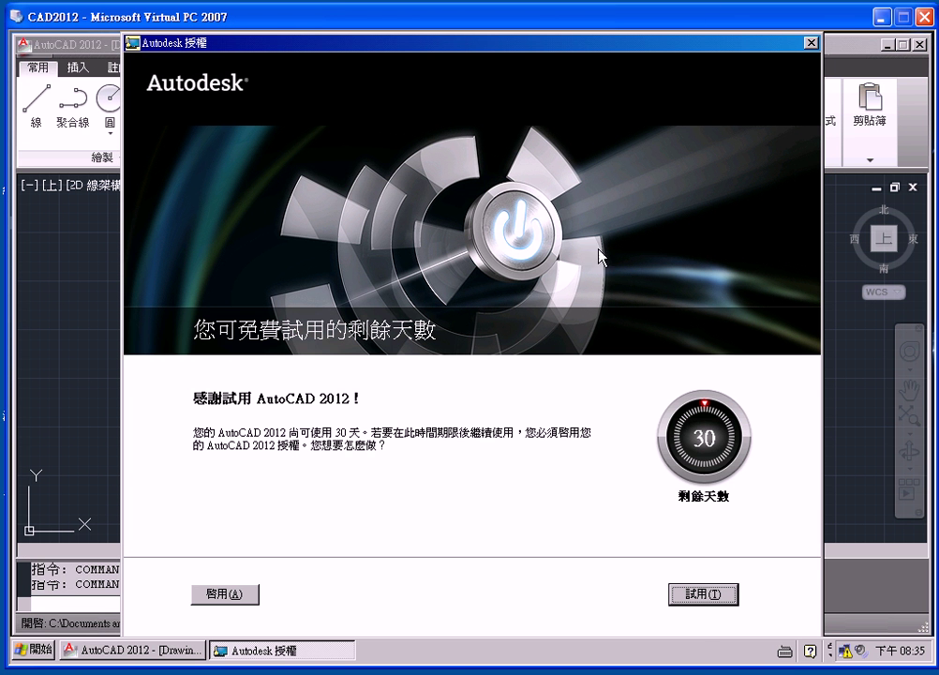
Step: Continue the 30-day AutoCAD trial and dismiss the customer involvement program prompt
{"action": "left_click", "coordinate": [722, 590]}
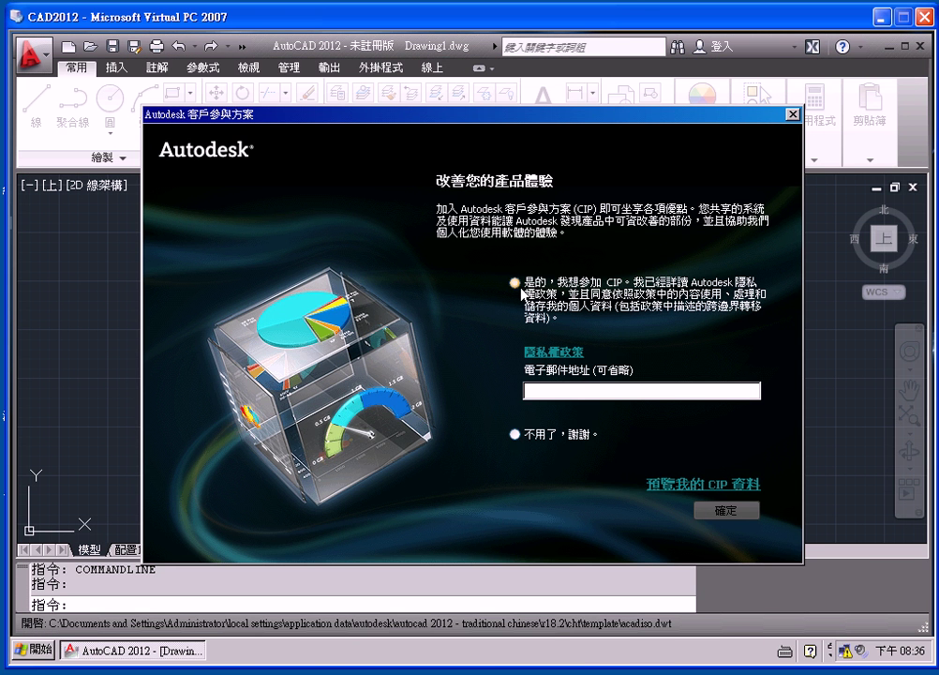
{"action": "left_click", "coordinate": [515, 434]}
{"action": "left_click", "coordinate": [727, 509]}
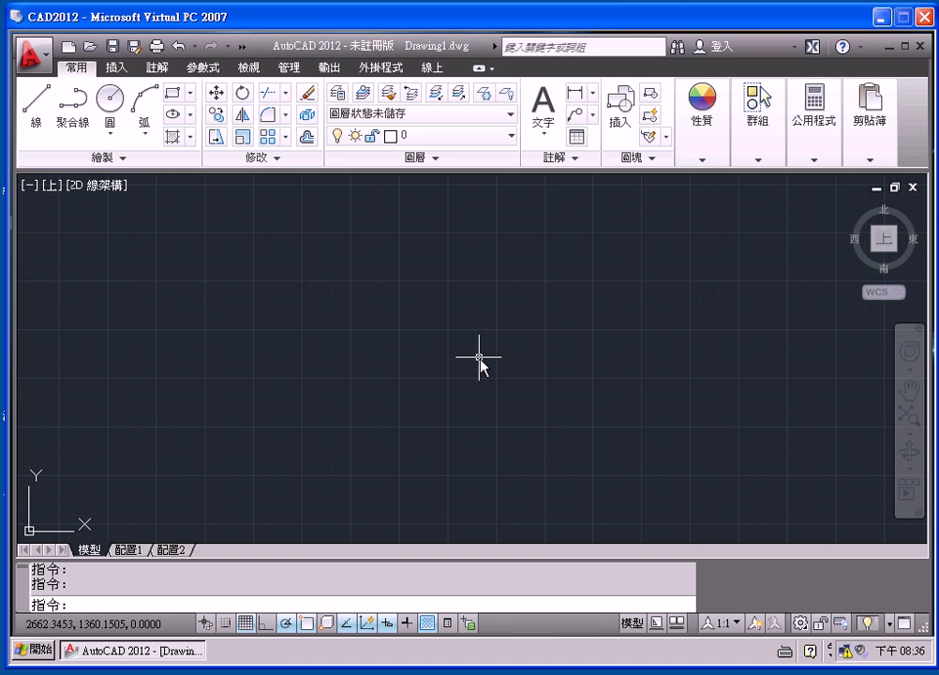
Step: Browse the Insert, Annotate, Parametric, View and Manage ribbon tabs, then return to the 常用 tab
{"action": "left_click", "coordinate": [119, 70]}
{"action": "left_click", "coordinate": [156, 67]}
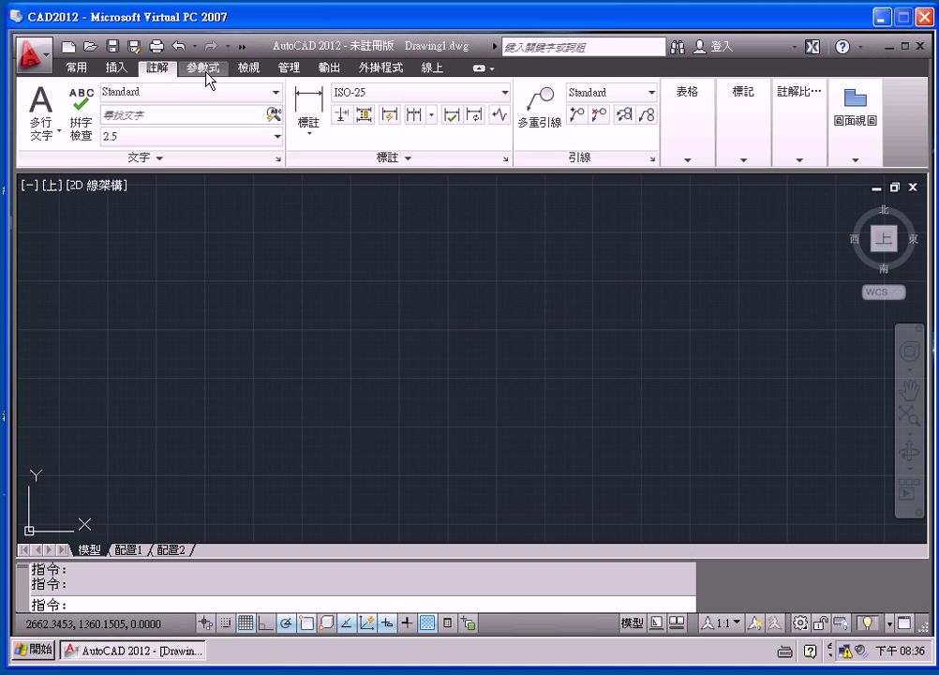
{"action": "left_click", "coordinate": [205, 71]}
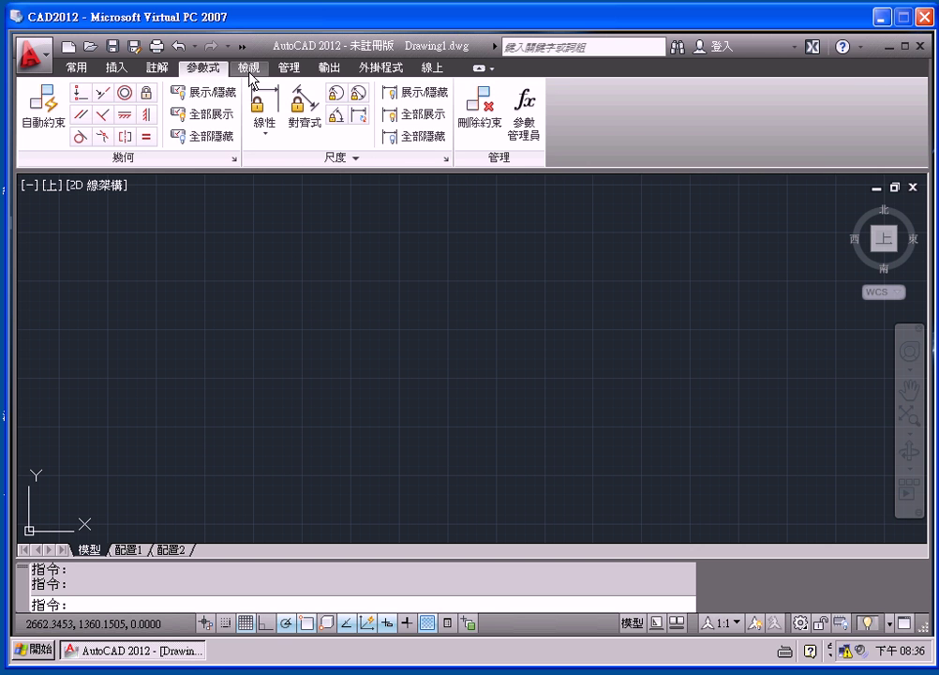
{"action": "left_click", "coordinate": [249, 71]}
{"action": "left_click", "coordinate": [292, 72]}
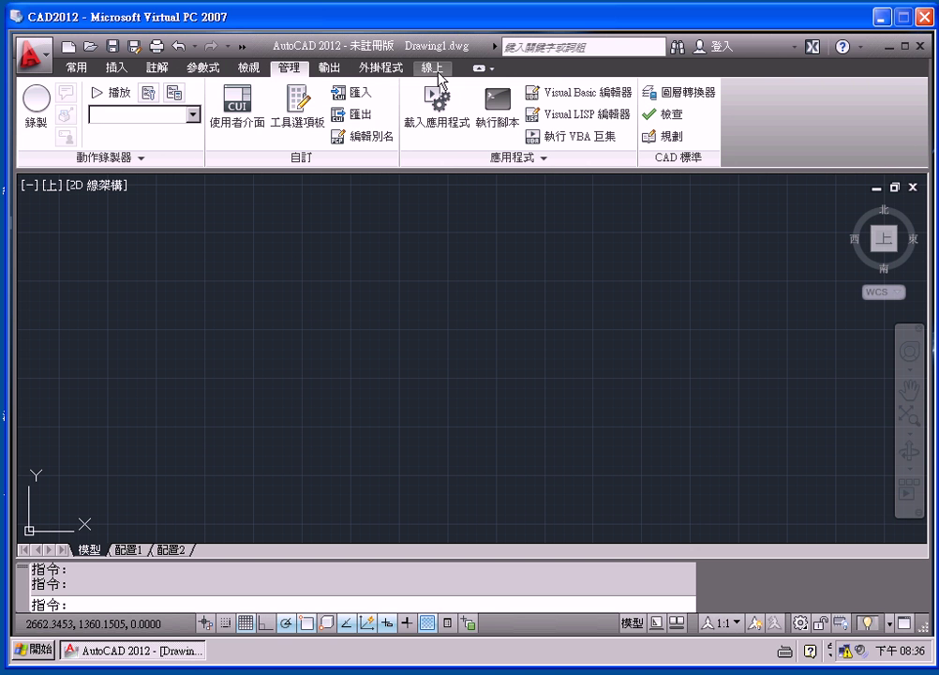
{"action": "left_click", "coordinate": [72, 69]}
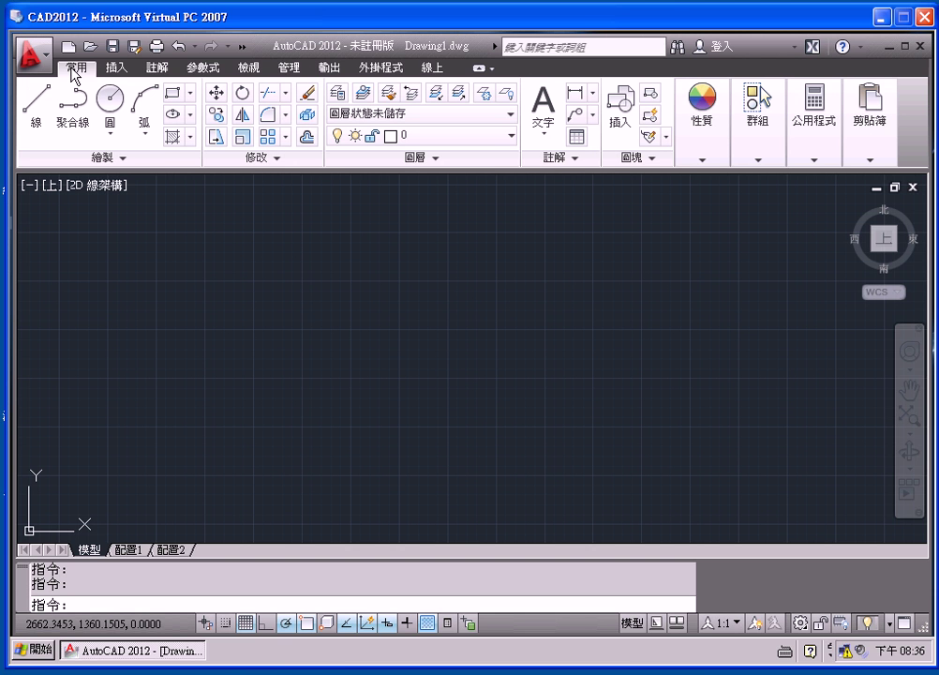
{"action": "left_click", "coordinate": [119, 75]}
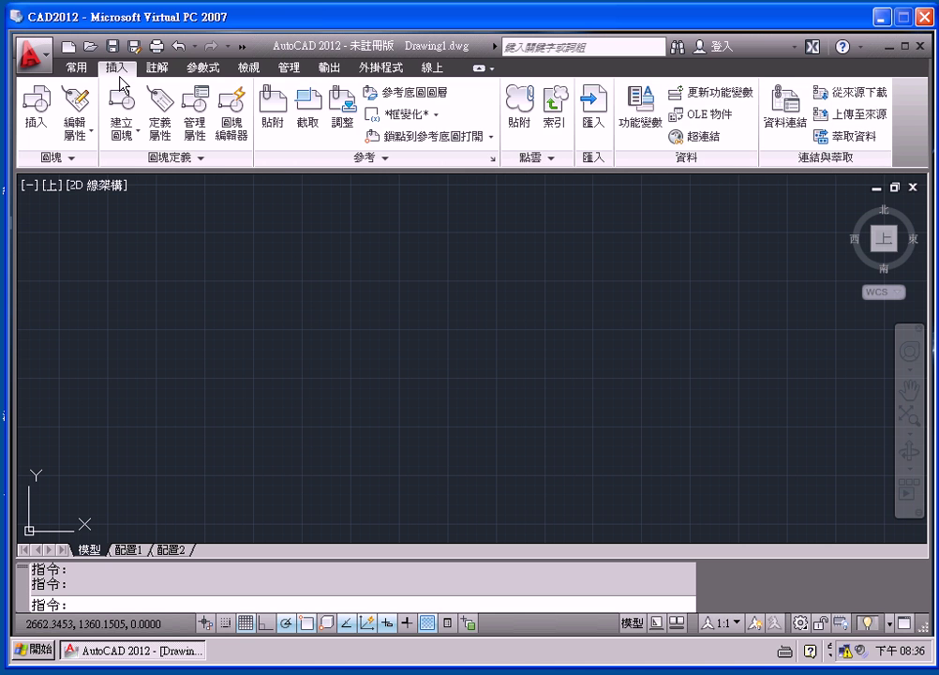
{"action": "left_click", "coordinate": [155, 75]}
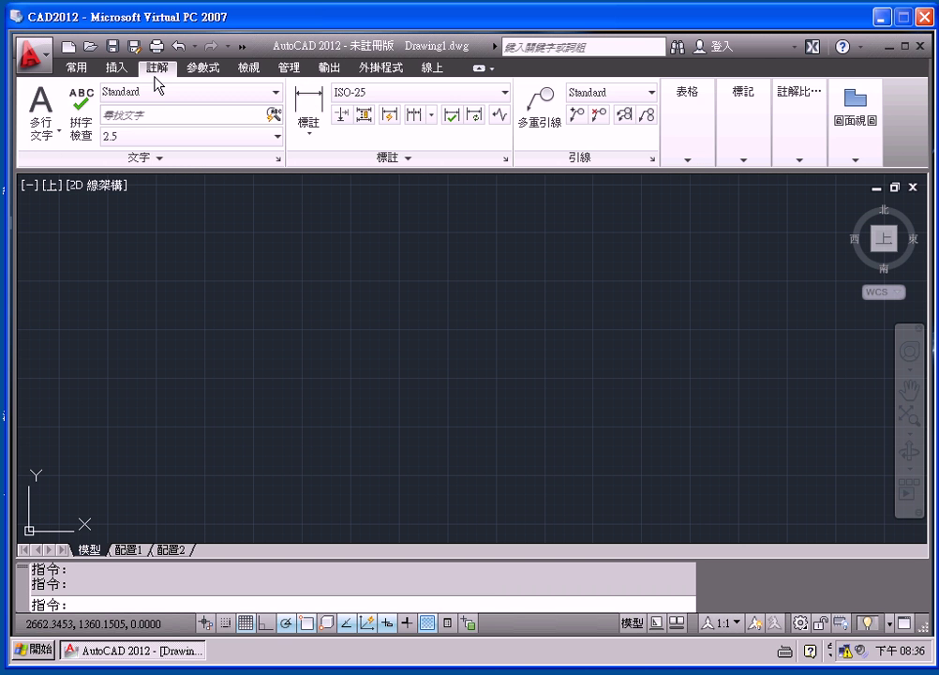
{"action": "left_click", "coordinate": [115, 75]}
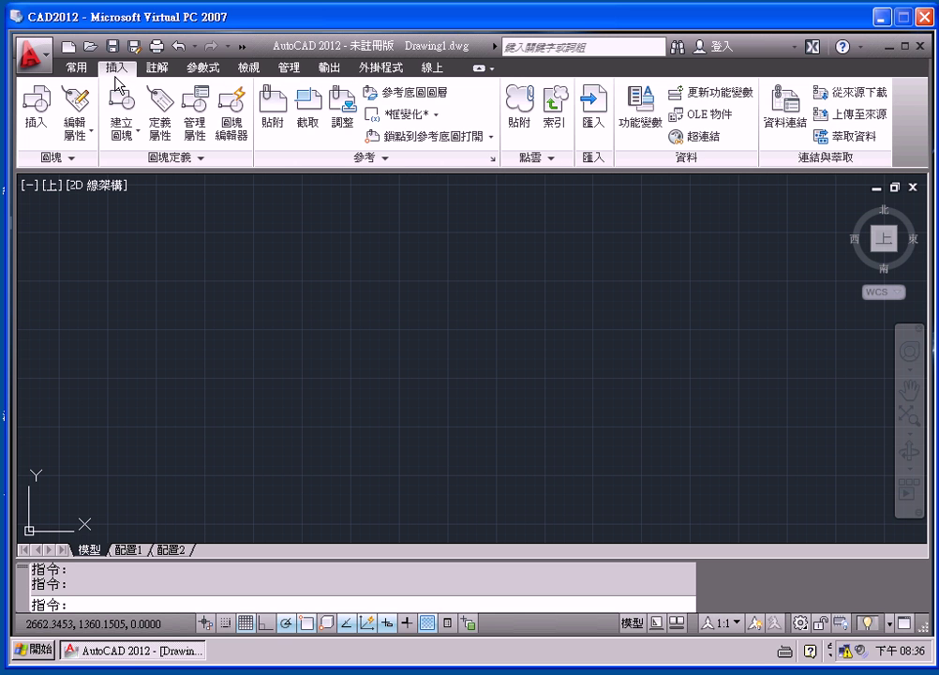
{"action": "left_click", "coordinate": [84, 71]}
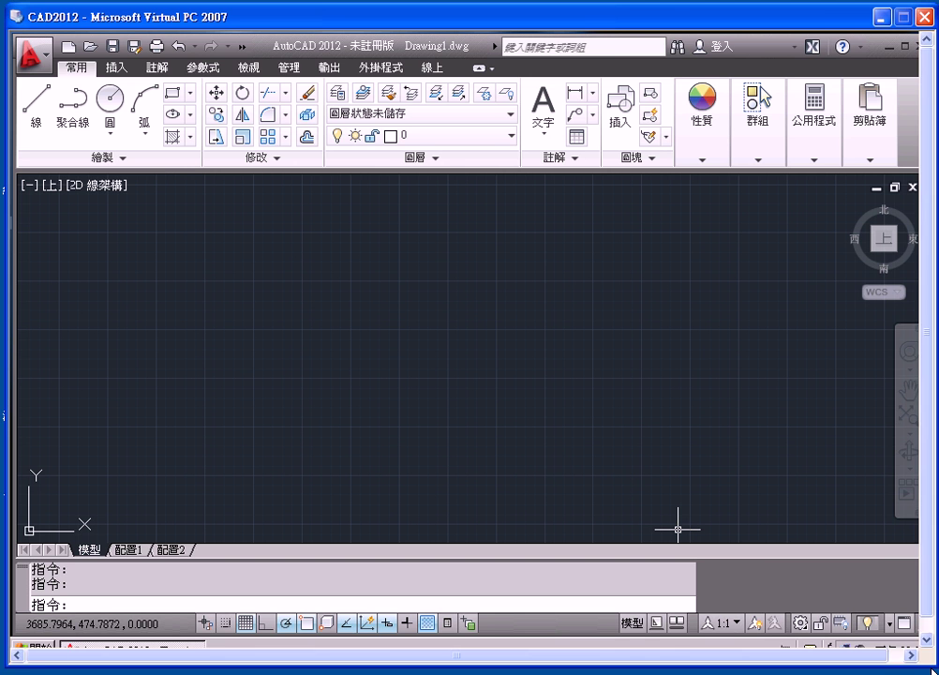
Step: Resize and shift the virtual machine window, then maximize AutoCAD inside it
{"action": "left_click_drag", "start_coordinate": [935, 671], "coordinate": [896, 649]}
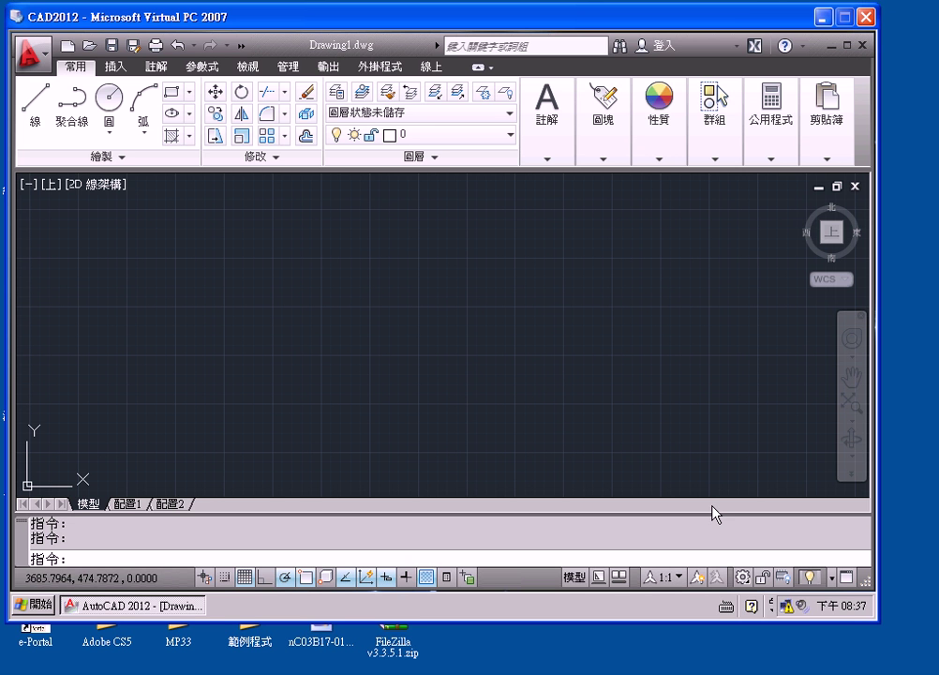
{"action": "left_click_drag", "start_coordinate": [876, 623], "coordinate": [924, 662]}
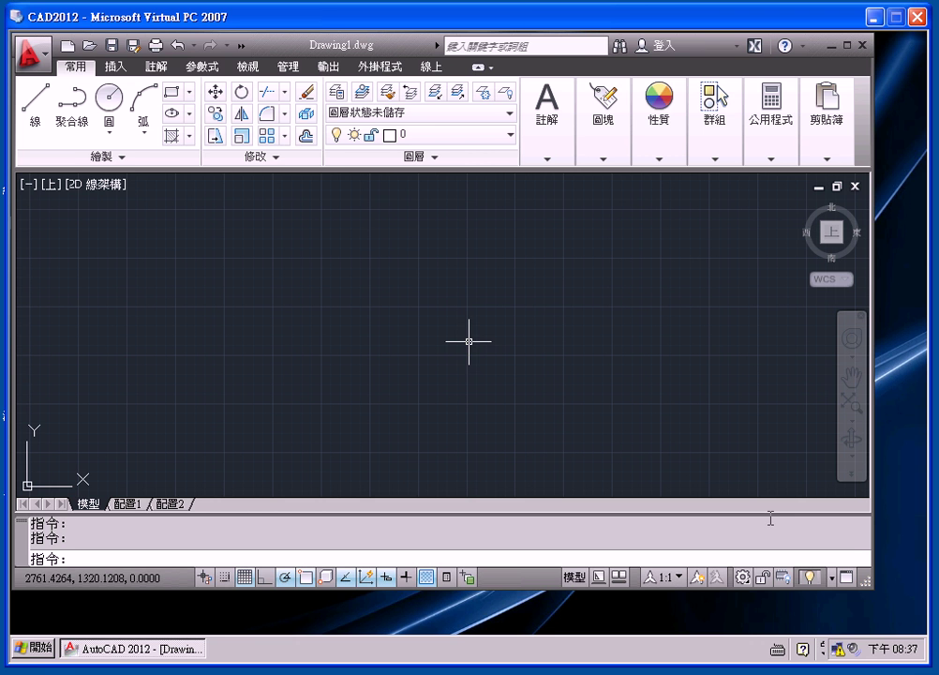
{"action": "left_click_drag", "start_coordinate": [527, 25], "coordinate": [534, 28]}
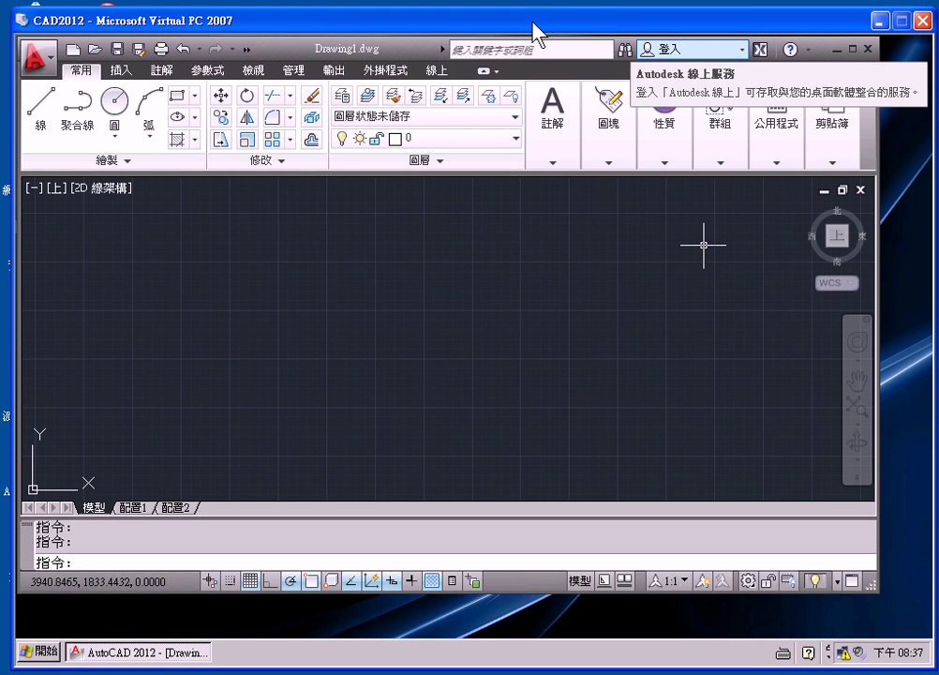
{"action": "left_click", "coordinate": [832, 112]}
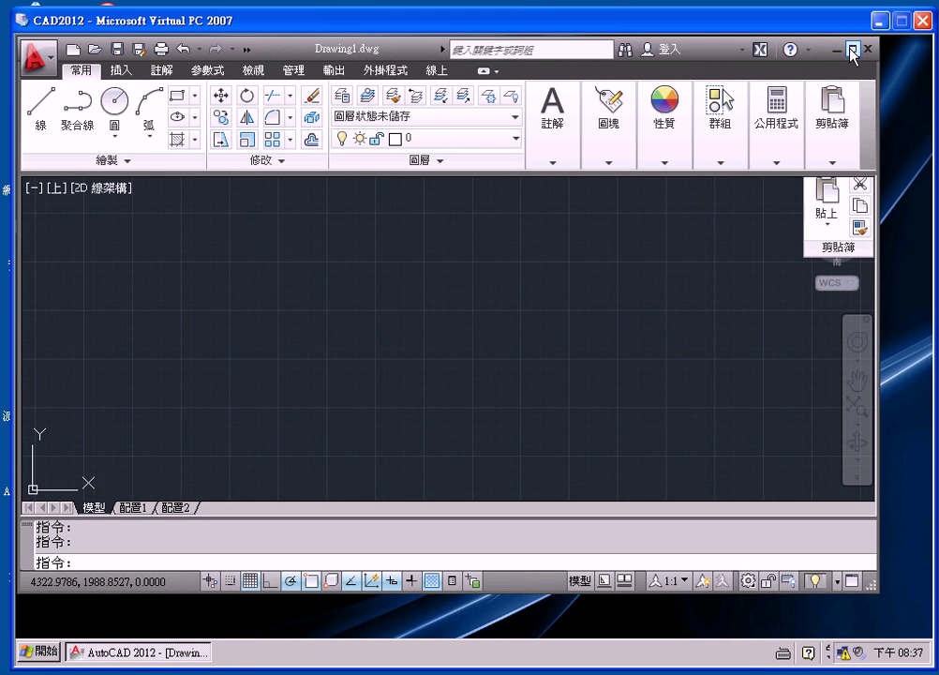
{"action": "left_click", "coordinate": [851, 49]}
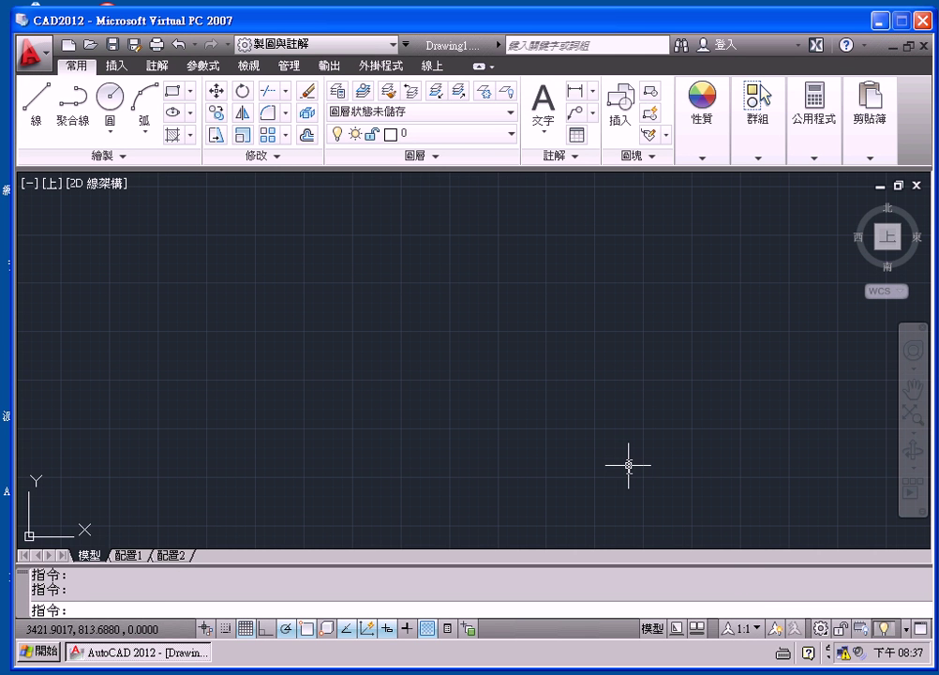
Step: Choose AutoCAD 典型 from the status-bar workspace list
{"action": "left_click", "coordinate": [821, 628]}
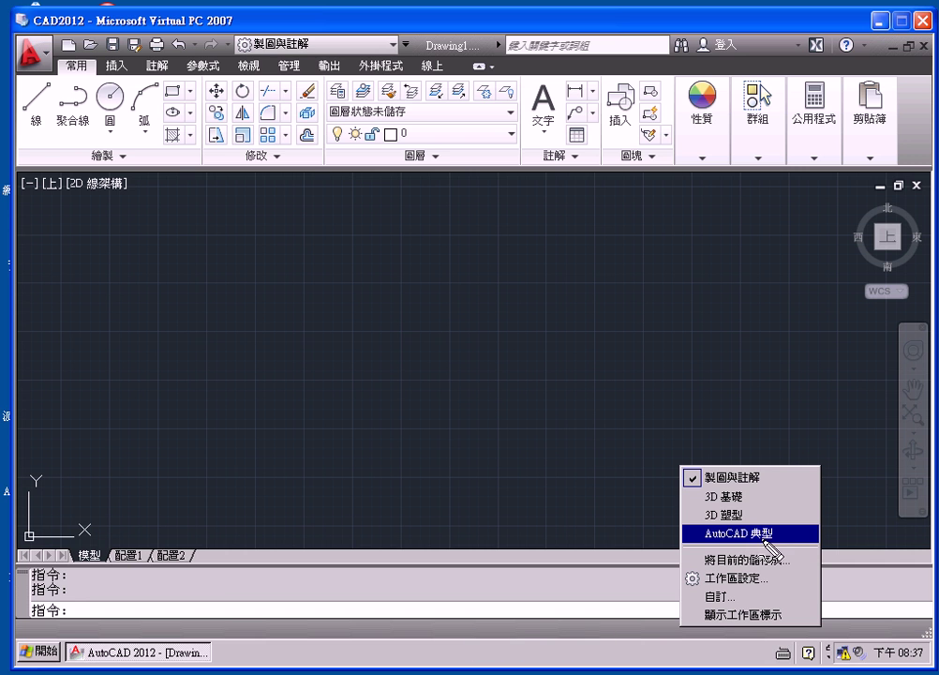
{"action": "mouse_move", "coordinate": [770, 546]}
{"action": "left_mouse_down"}
{"action": "mouse_move", "coordinate": [699, 542]}
{"action": "mouse_move", "coordinate": [697, 527]}
{"action": "mouse_move", "coordinate": [779, 526]}
{"action": "mouse_move", "coordinate": [781, 544]}
{"action": "left_mouse_up"}
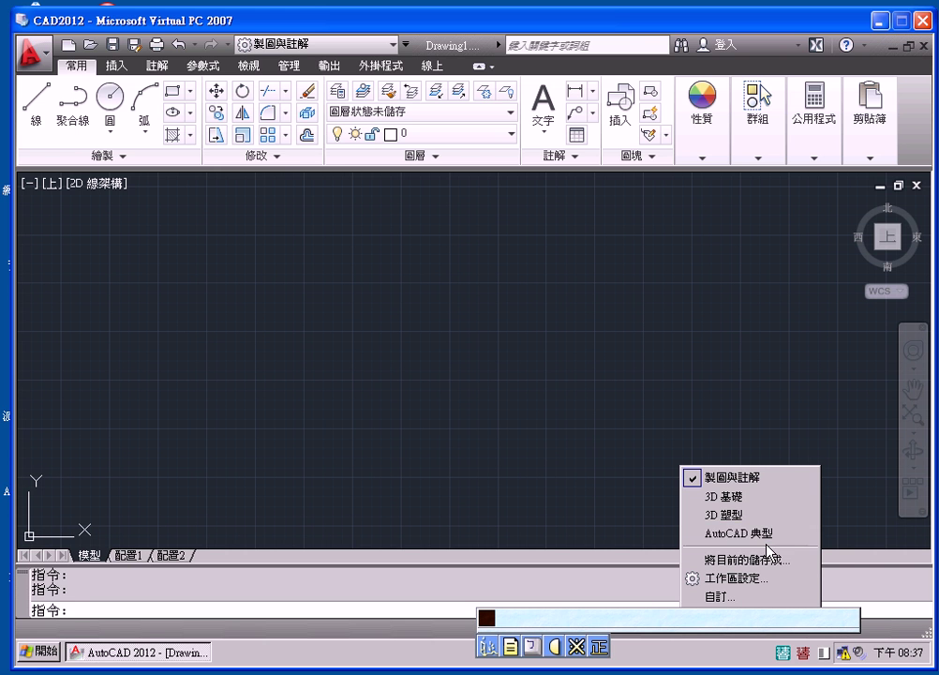
{"action": "left_click", "coordinate": [770, 540]}
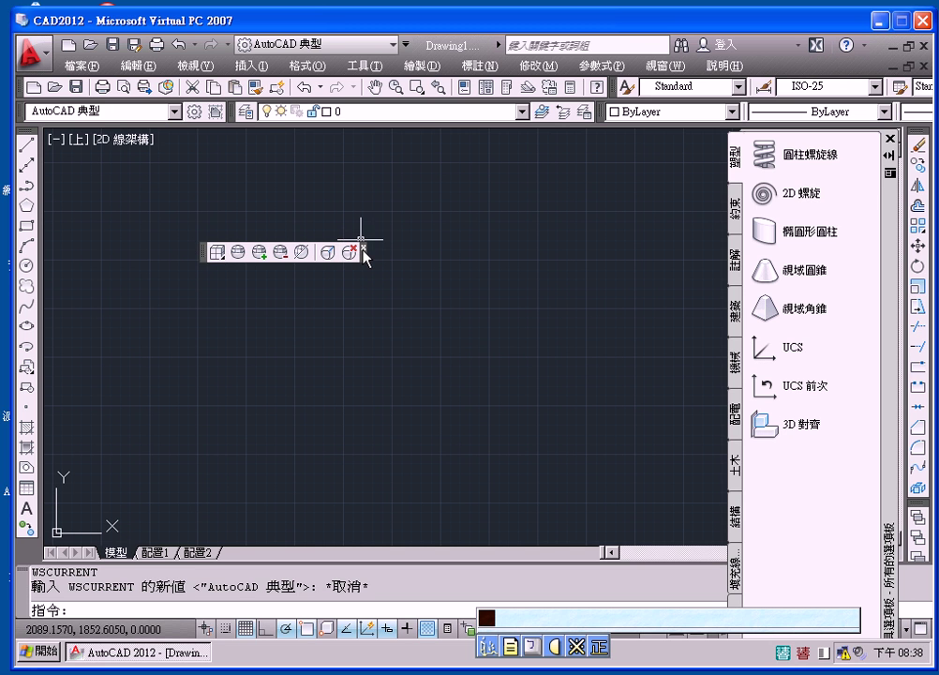
Step: Close the floating 3D toolbar and Tool Palettes, and dock Modify on the left beside Draw
{"action": "left_click", "coordinate": [362, 245]}
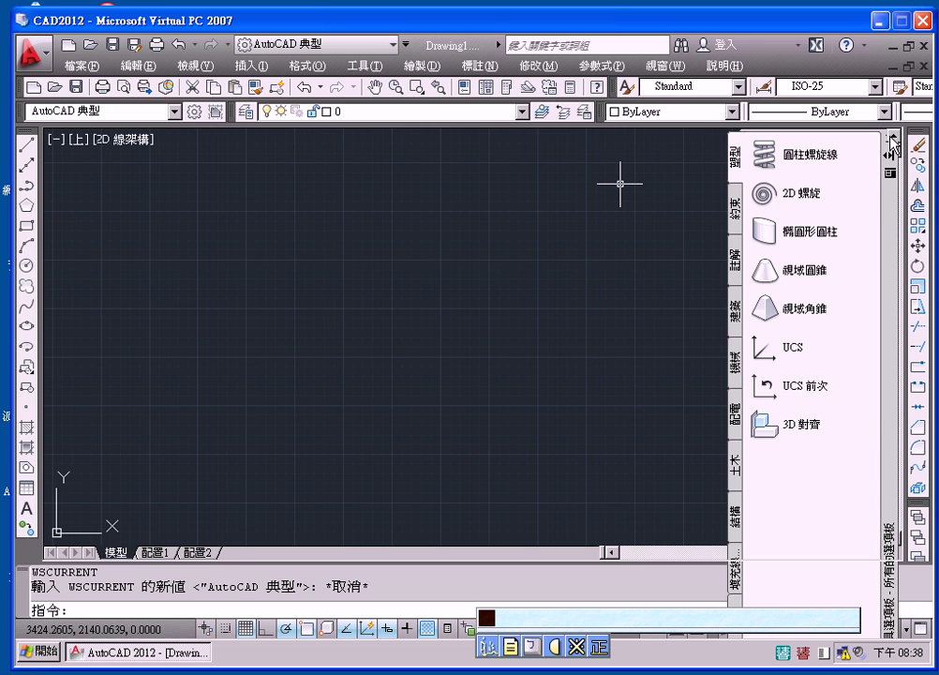
{"action": "left_click", "coordinate": [889, 140]}
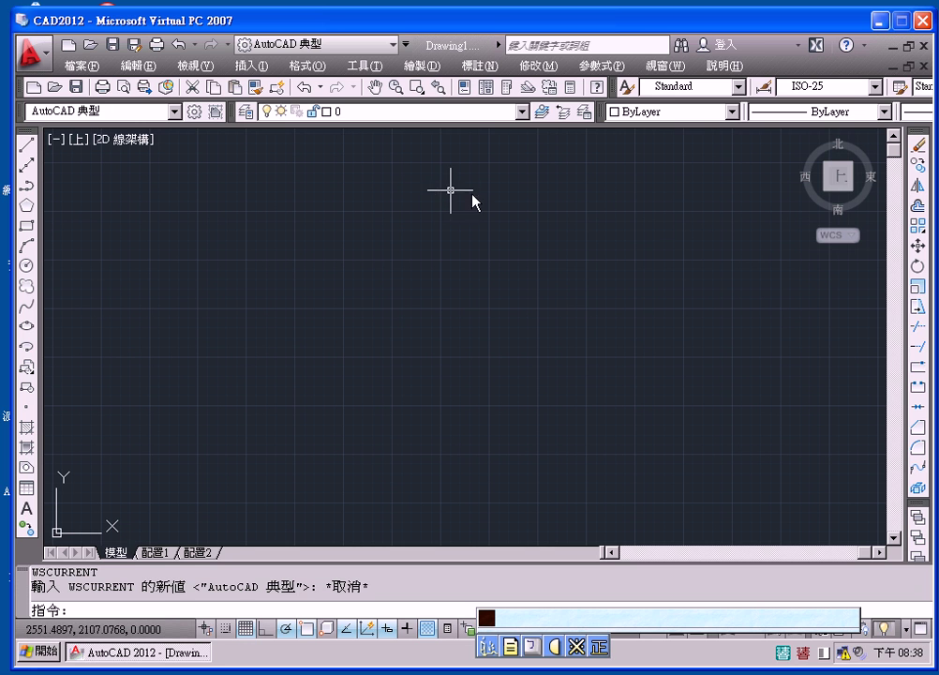
{"action": "mouse_move", "coordinate": [838, 175]}
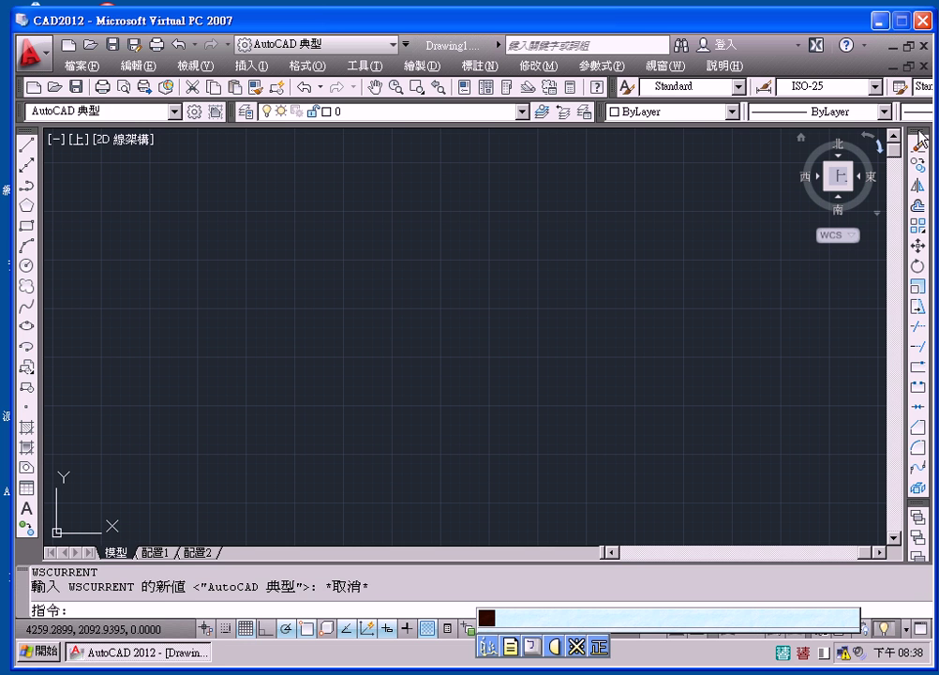
{"action": "mouse_move", "coordinate": [919, 137]}
{"action": "left_mouse_down"}
{"action": "mouse_move", "coordinate": [643, 139]}
{"action": "mouse_move", "coordinate": [132, 172]}
{"action": "mouse_move", "coordinate": [56, 161]}
{"action": "mouse_move", "coordinate": [53, 139]}
{"action": "left_mouse_up"}
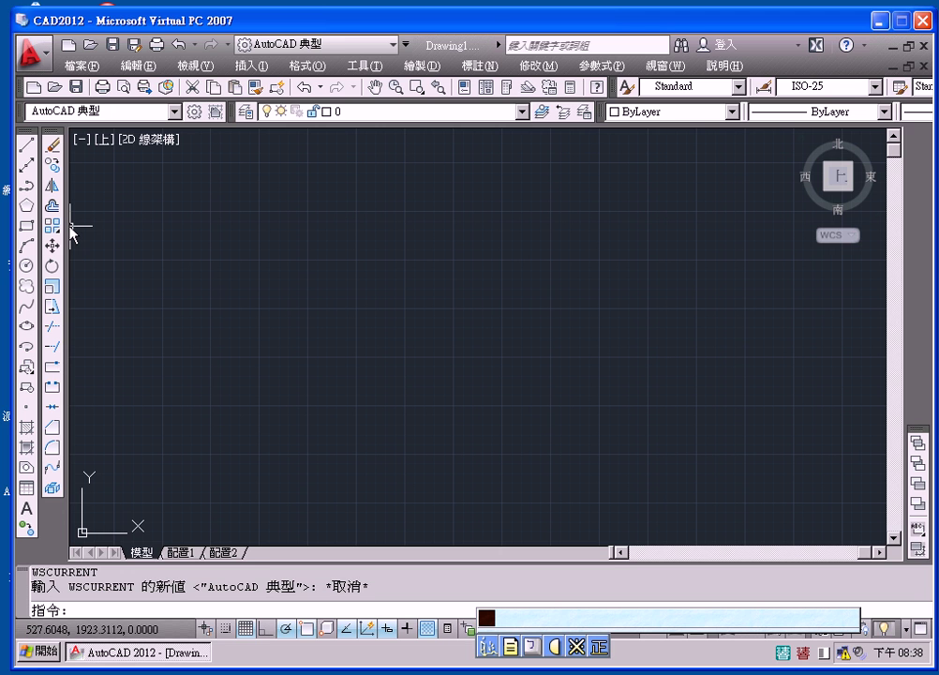
Step: Undock and close the Modify and Draw toolbars, then reapply AutoCAD 典型 to restore its layout
{"action": "left_click", "coordinate": [105, 112]}
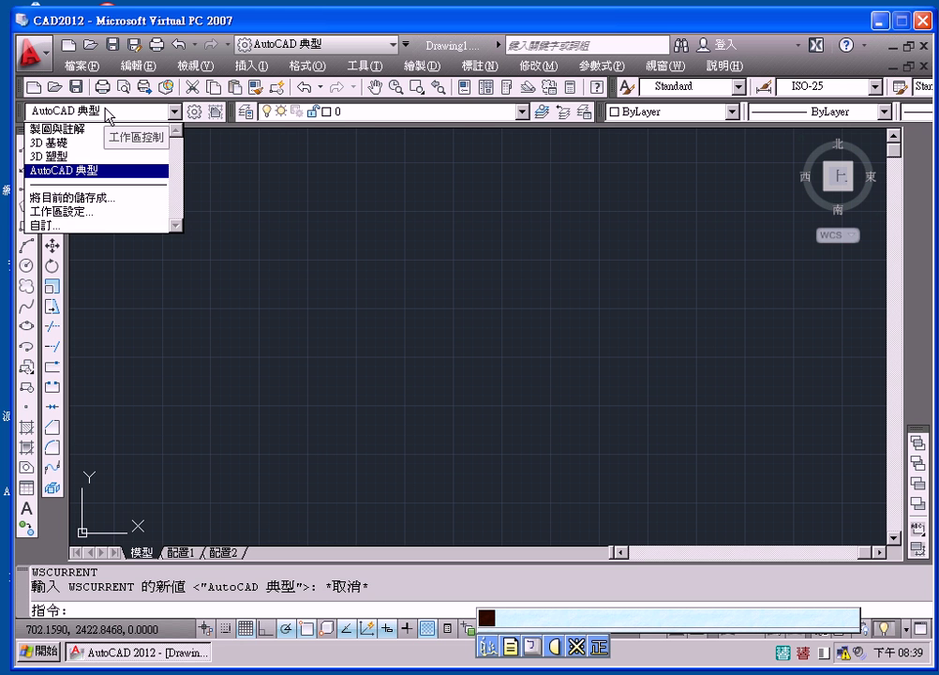
{"action": "left_click", "coordinate": [78, 215]}
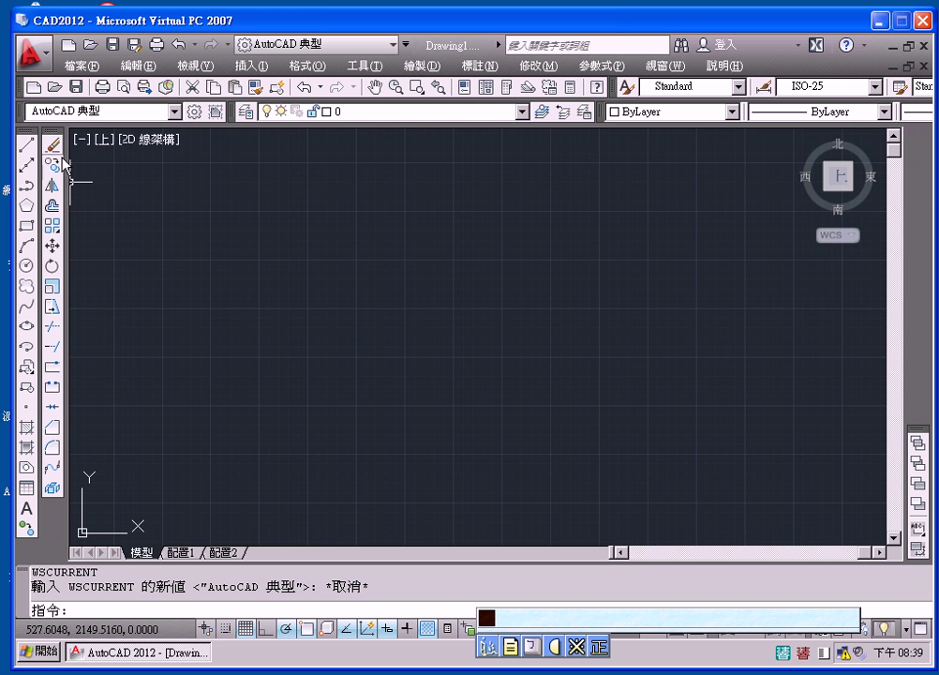
{"action": "left_click_drag", "start_coordinate": [53, 138], "coordinate": [382, 281]}
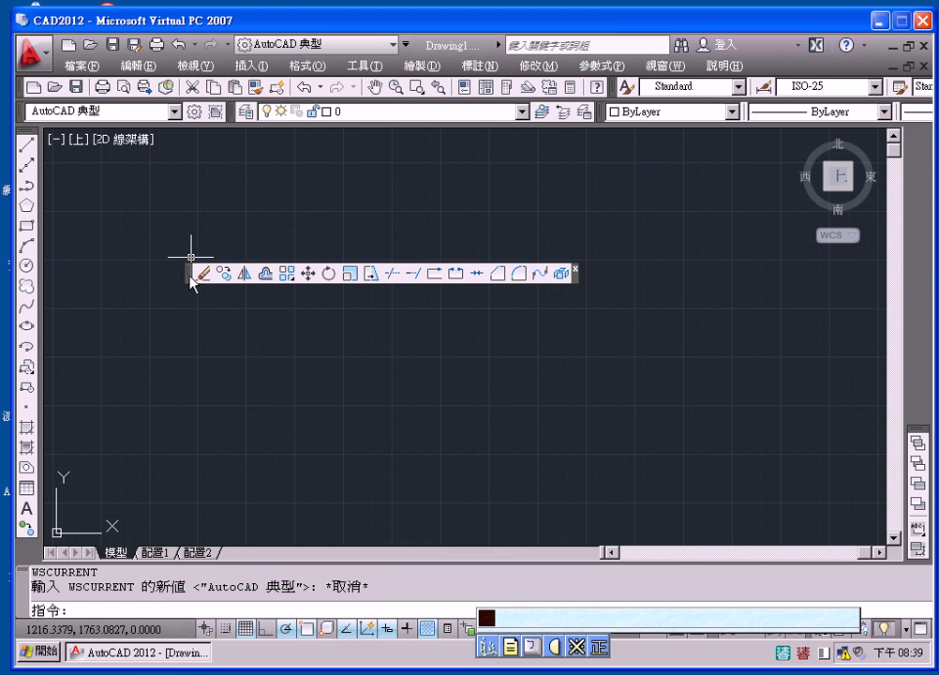
{"action": "left_click", "coordinate": [575, 269]}
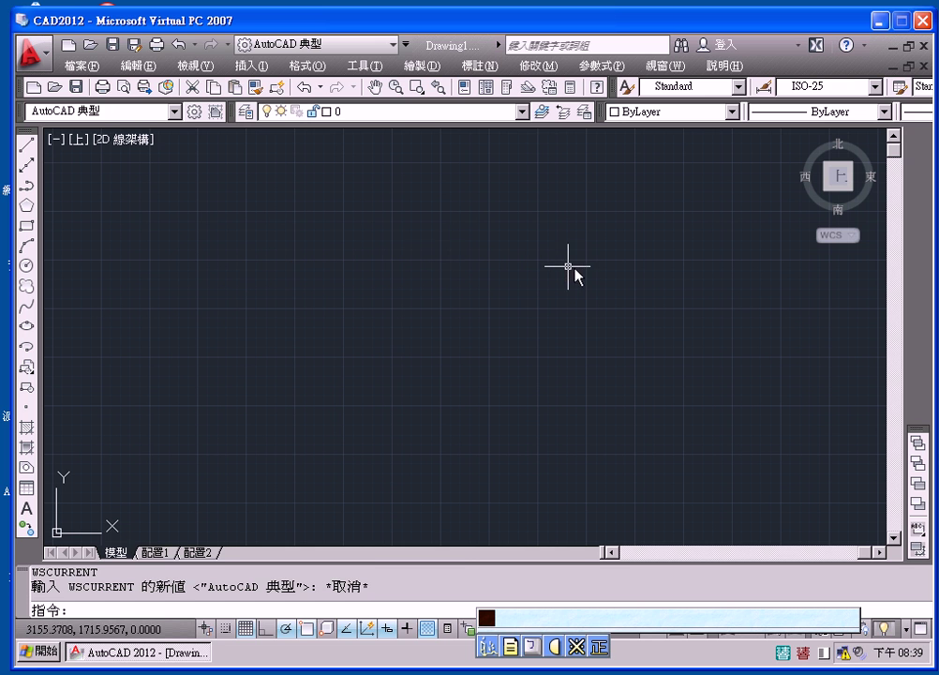
{"action": "left_click_drag", "start_coordinate": [27, 134], "coordinate": [540, 251]}
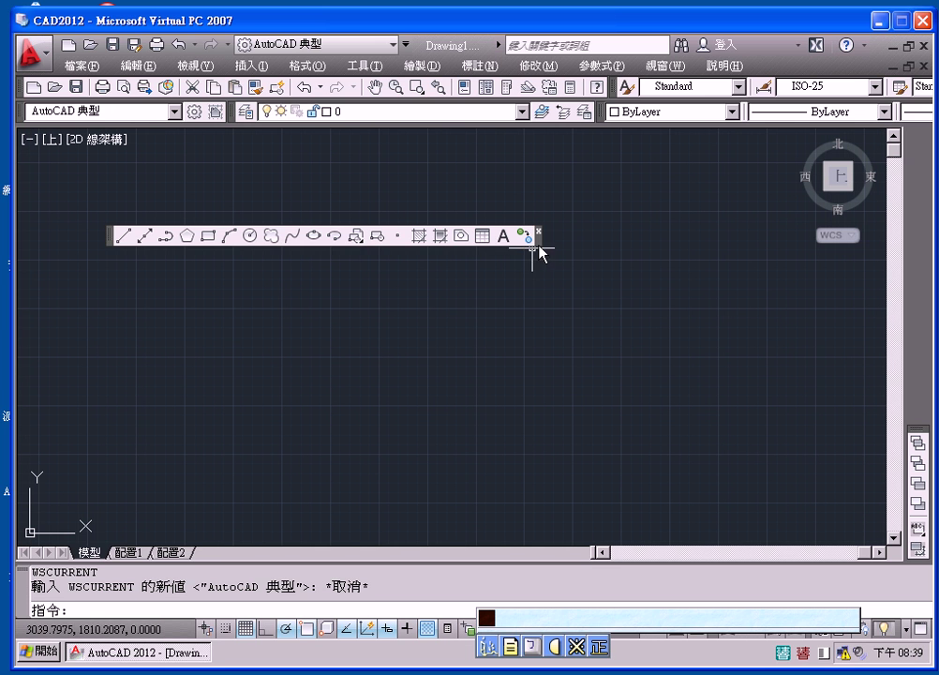
{"action": "left_click", "coordinate": [538, 231]}
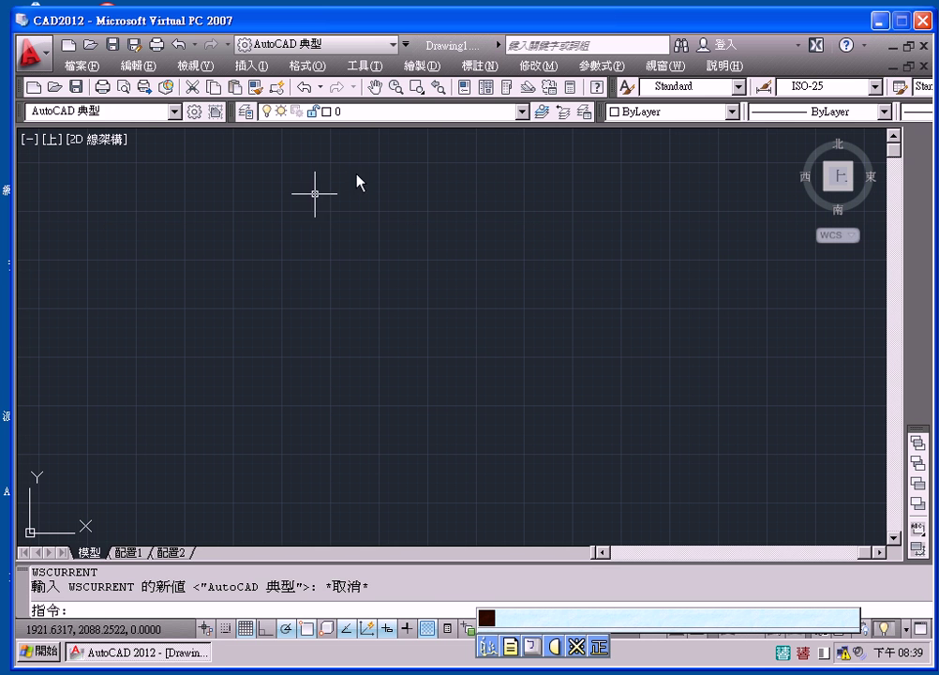
{"action": "left_click", "coordinate": [166, 112]}
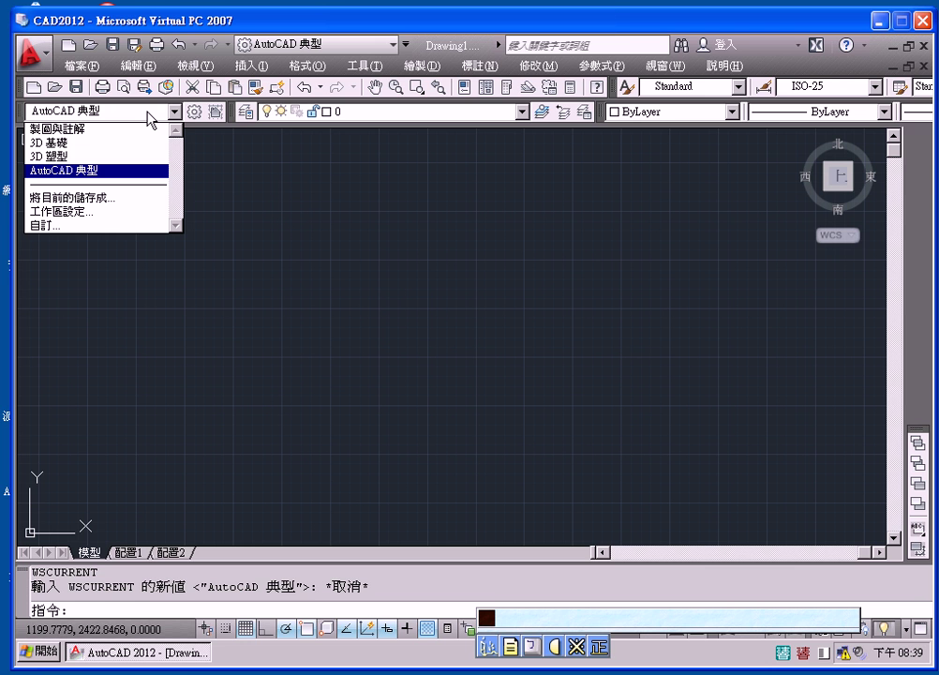
{"action": "left_click", "coordinate": [124, 179]}
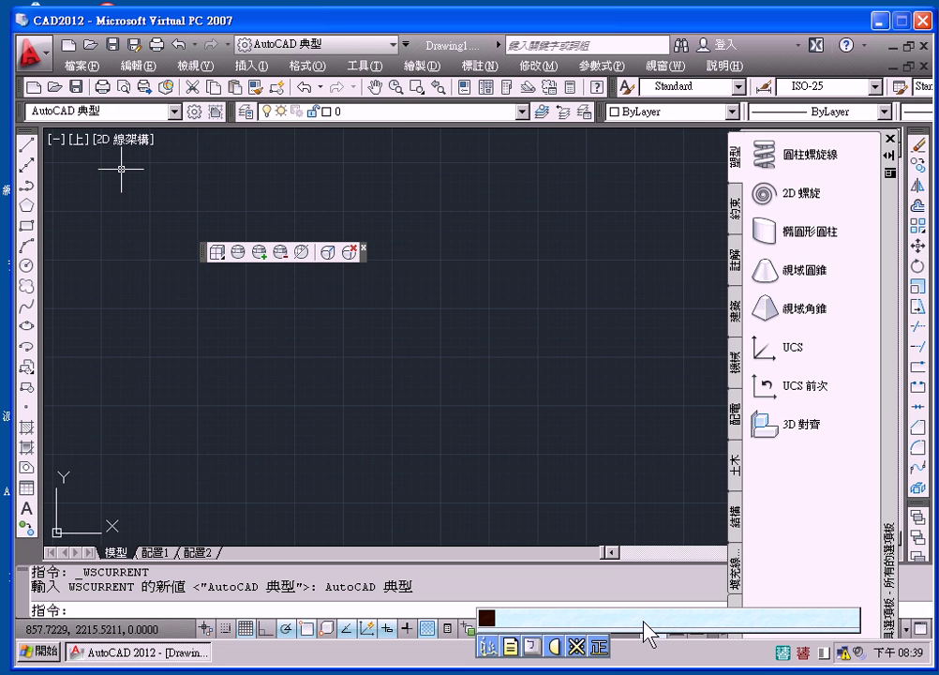
Step: Close the Tool Palettes window and dismiss the workspace list
{"action": "left_click", "coordinate": [888, 142]}
{"action": "left_click", "coordinate": [890, 140]}
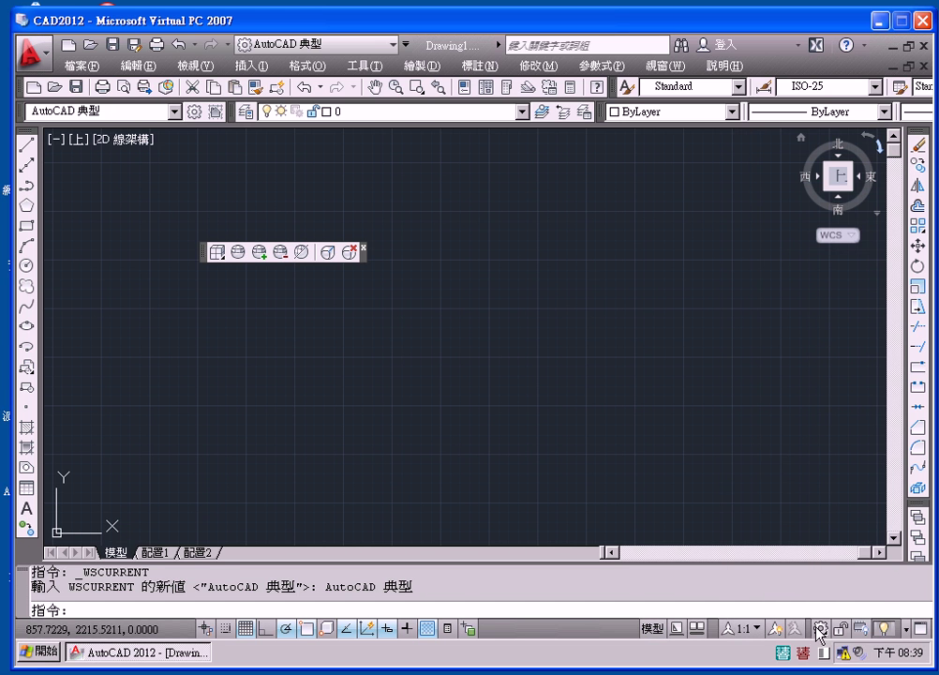
{"action": "left_click", "coordinate": [822, 628]}
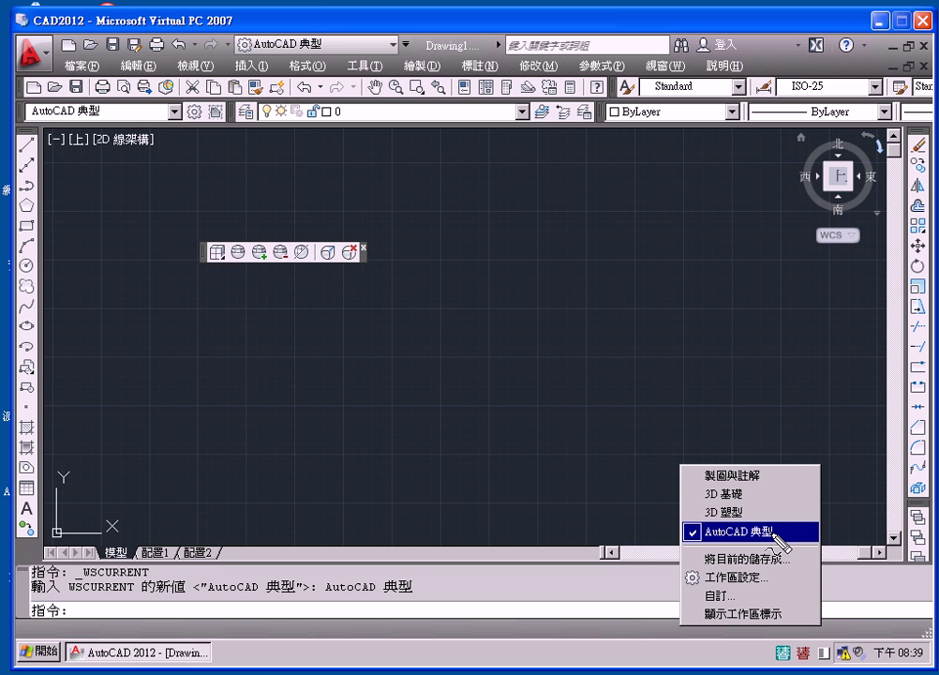
{"action": "left_click_drag", "start_coordinate": [764, 523], "coordinate": [773, 542]}
{"action": "mouse_move", "coordinate": [83, 119]}
{"action": "left_mouse_down"}
{"action": "mouse_move", "coordinate": [105, 119]}
{"action": "mouse_move", "coordinate": [96, 127]}
{"action": "left_mouse_up"}
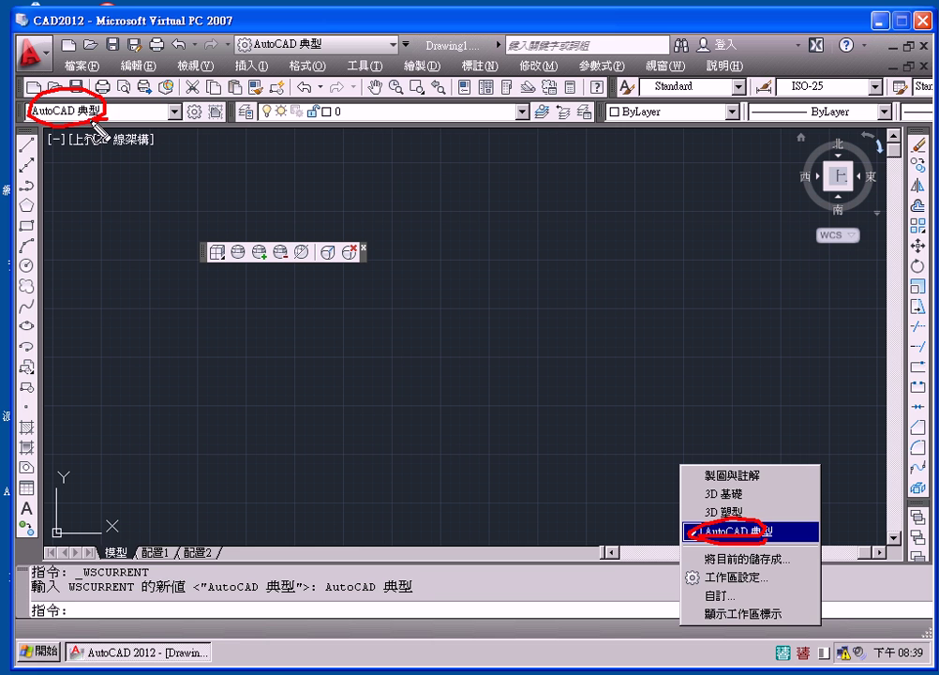
{"action": "key", "text": "Escape"}
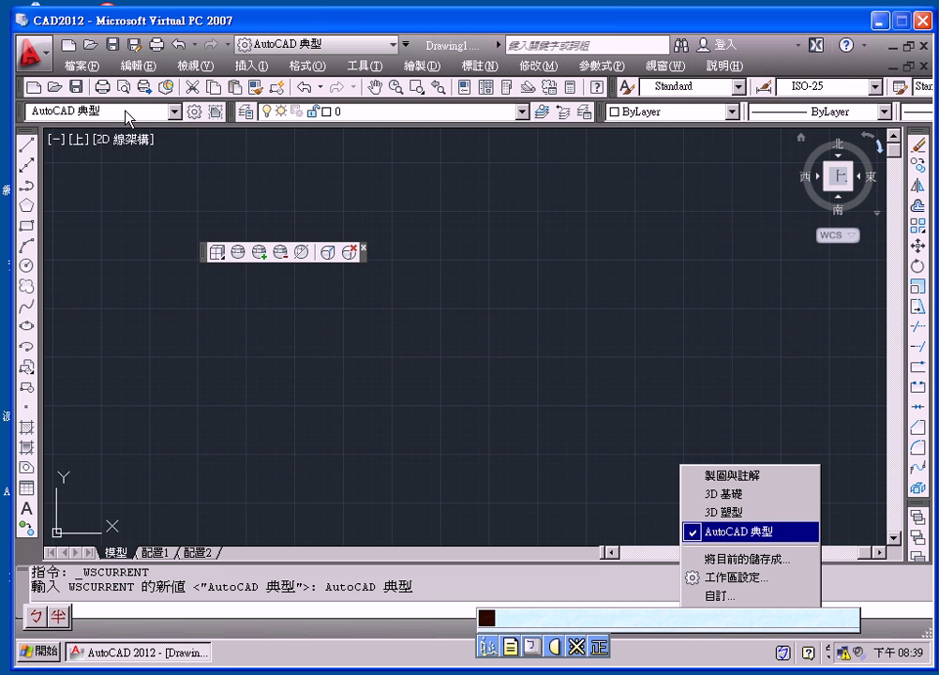
Step: Dock the Modify toolbar on the left beside Draw and close the floating 3D toolbar
{"action": "mouse_move", "coordinate": [721, 109]}
{"action": "left_mouse_down"}
{"action": "mouse_move", "coordinate": [129, 159]}
{"action": "mouse_move", "coordinate": [49, 150]}
{"action": "left_mouse_up"}
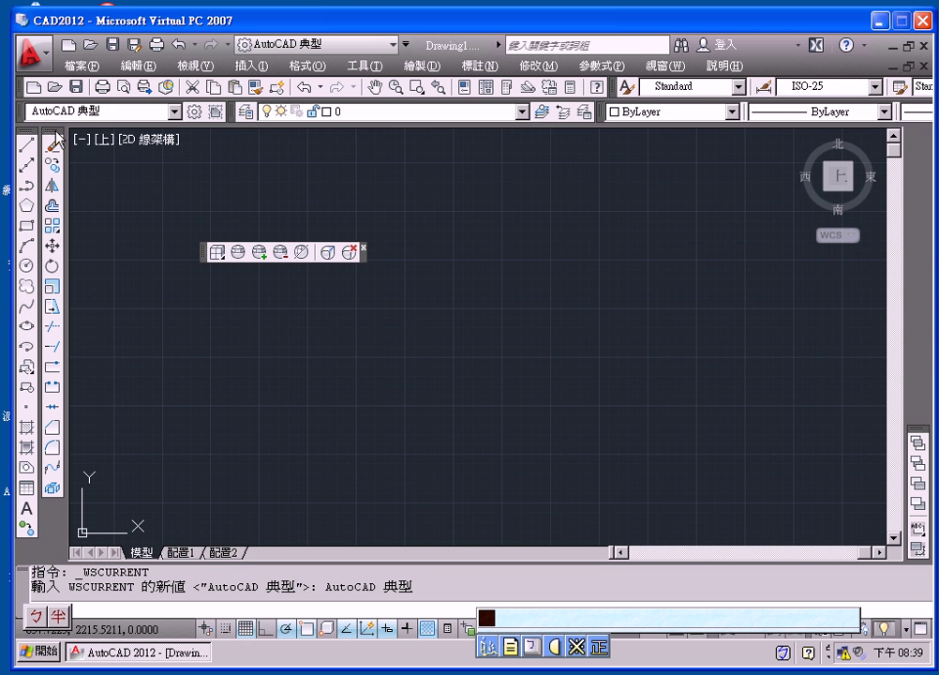
{"action": "left_click", "coordinate": [363, 247]}
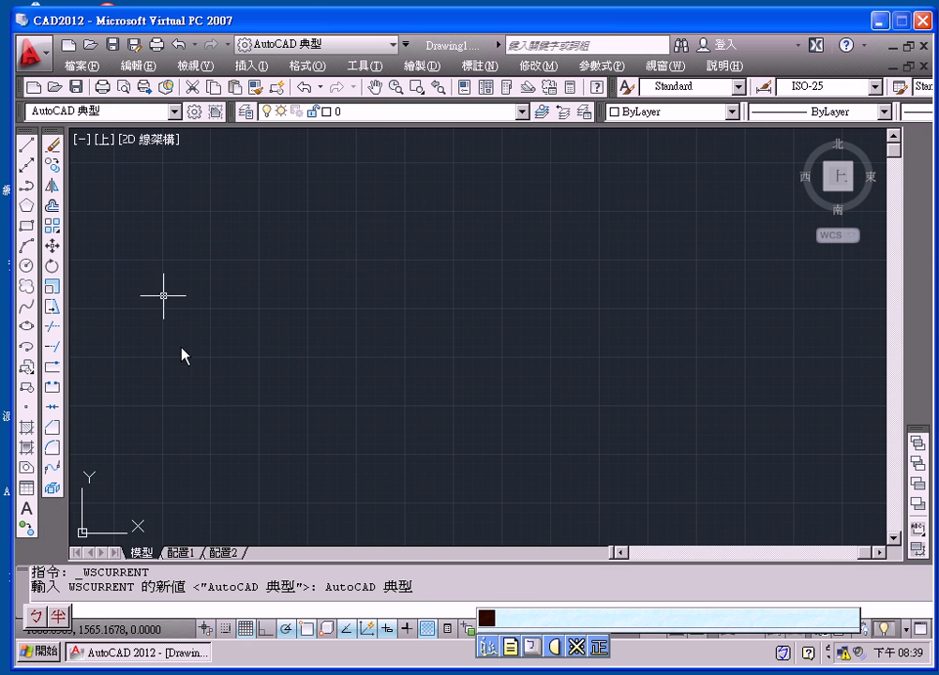
{"action": "scroll", "coordinate": [348, 272], "scroll_direction": "down", "scroll_amount": 1}
{"action": "scroll", "coordinate": [347, 272], "scroll_direction": "up", "scroll_amount": 1}
{"action": "mouse_move", "coordinate": [347, 272]}
{"action": "middle_mouse_down"}
{"action": "mouse_move", "coordinate": [432, 352]}
{"action": "mouse_move", "coordinate": [426, 339]}
{"action": "middle_mouse_up"}
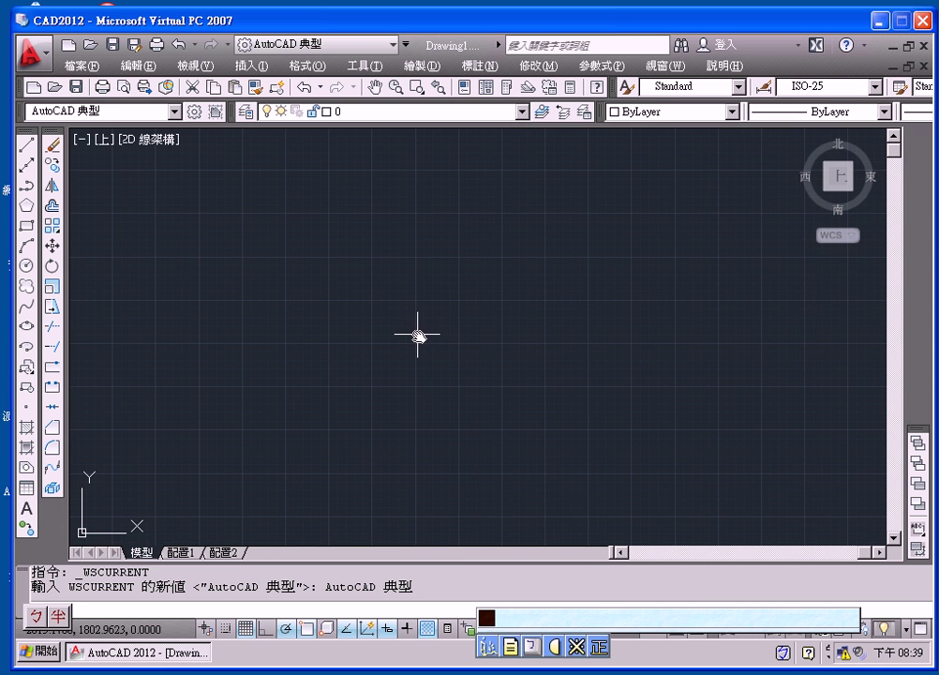